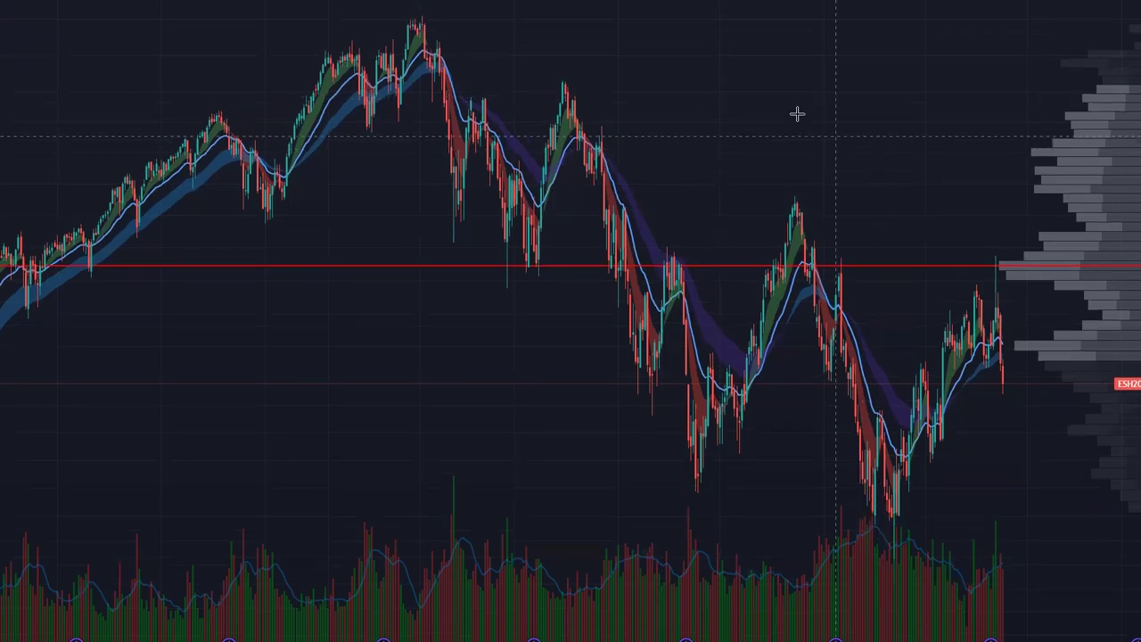
Adjust the ES chart view, then bring up the Indicators, Metrics & Strategies library with /
{"action": "scroll", "coordinate": [799, 145], "scroll_direction": "right", "scroll_amount": 2}
{"action": "scroll", "coordinate": [799, 222], "scroll_direction": "right", "scroll_amount": 2}
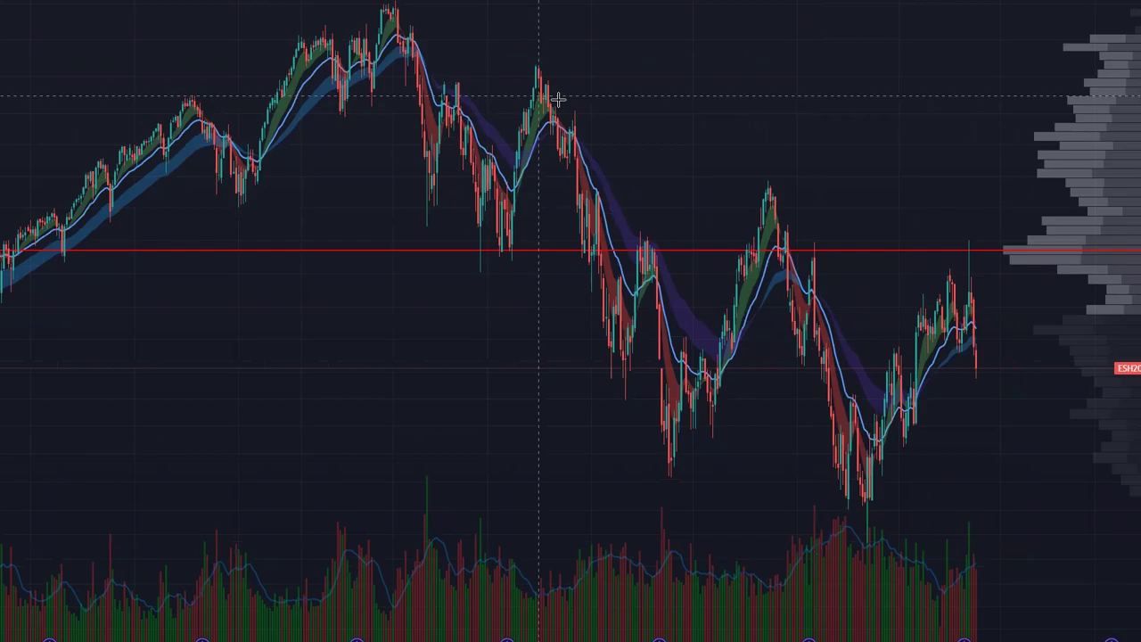
{"action": "scroll", "coordinate": [557, 305], "scroll_direction": "down", "scroll_amount": 1}
{"action": "scroll", "coordinate": [557, 305], "scroll_direction": "up", "scroll_amount": 2}
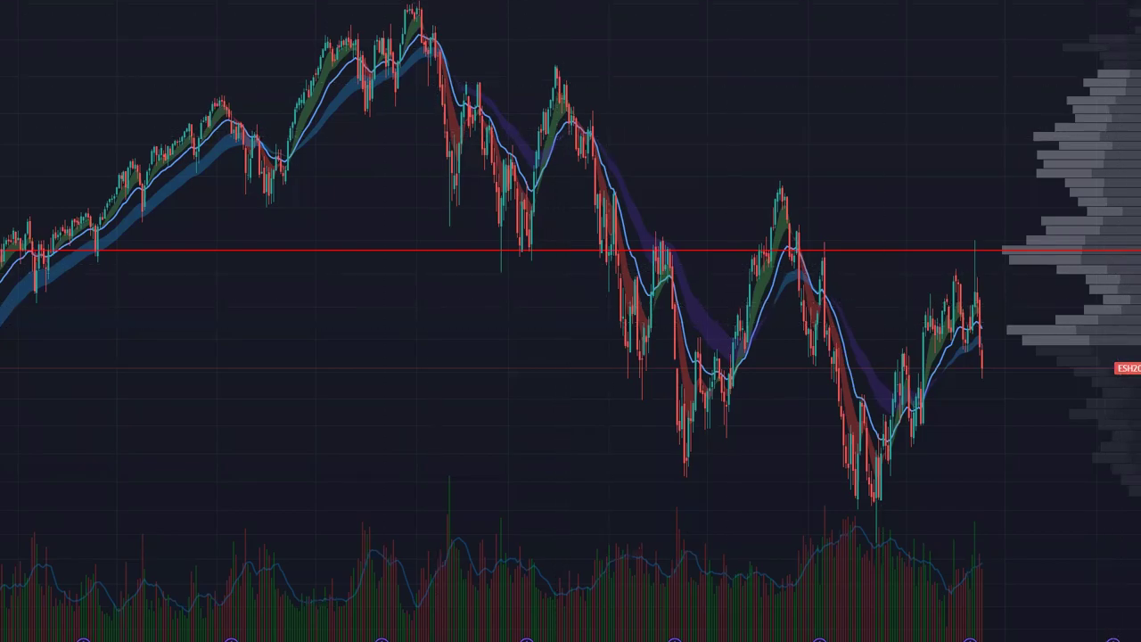
{"action": "key", "text": "/"}
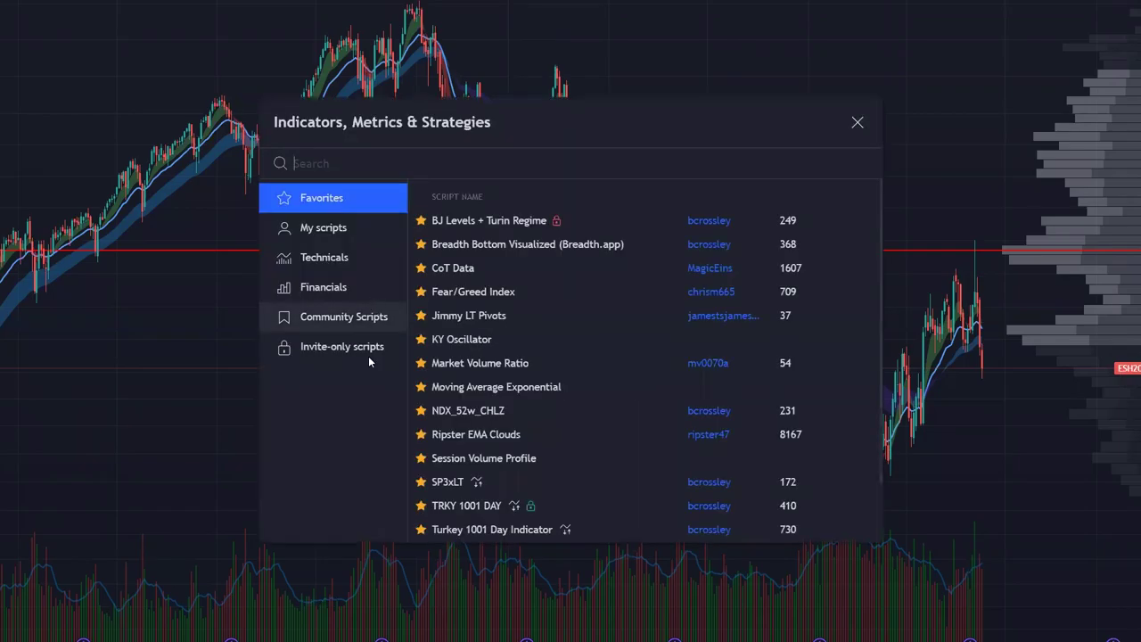
Browse the Technicals Volume profile indicators, then close the library and return to the chart
{"action": "left_click", "coordinate": [357, 262]}
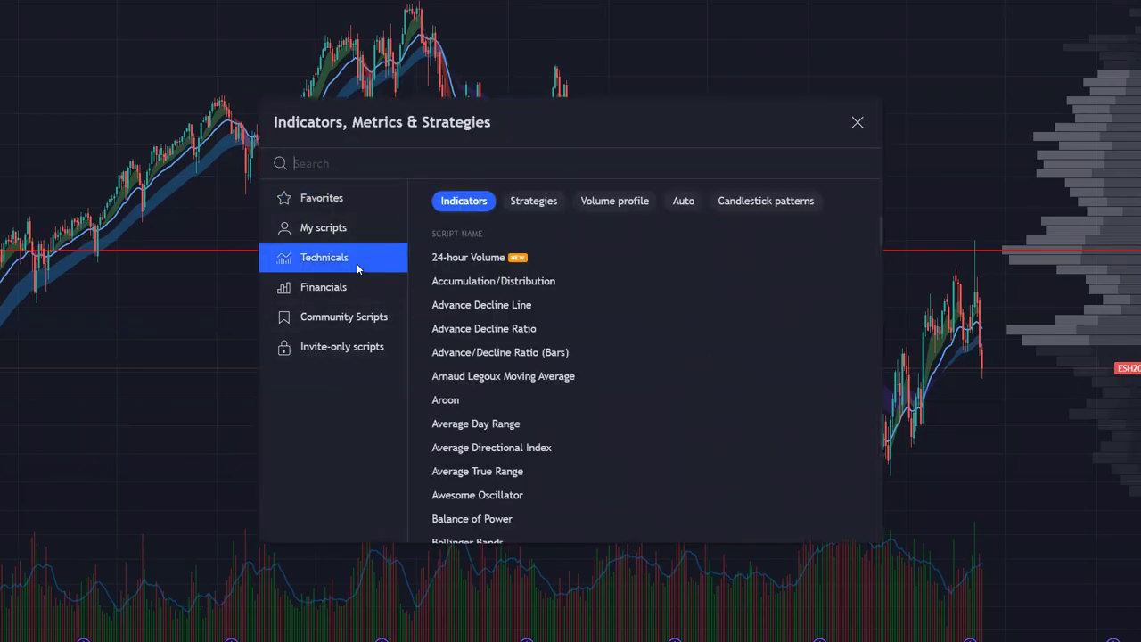
{"action": "left_click", "coordinate": [632, 204]}
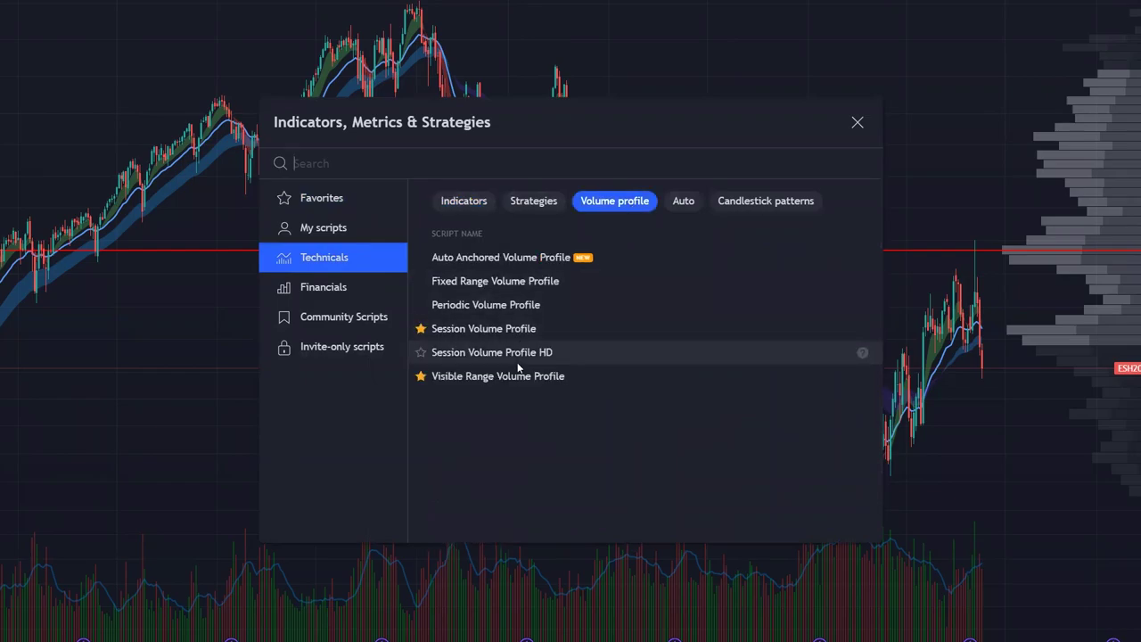
{"action": "left_click", "coordinate": [854, 124]}
{"action": "scroll", "coordinate": [784, 406], "scroll_direction": "down", "scroll_amount": 5}
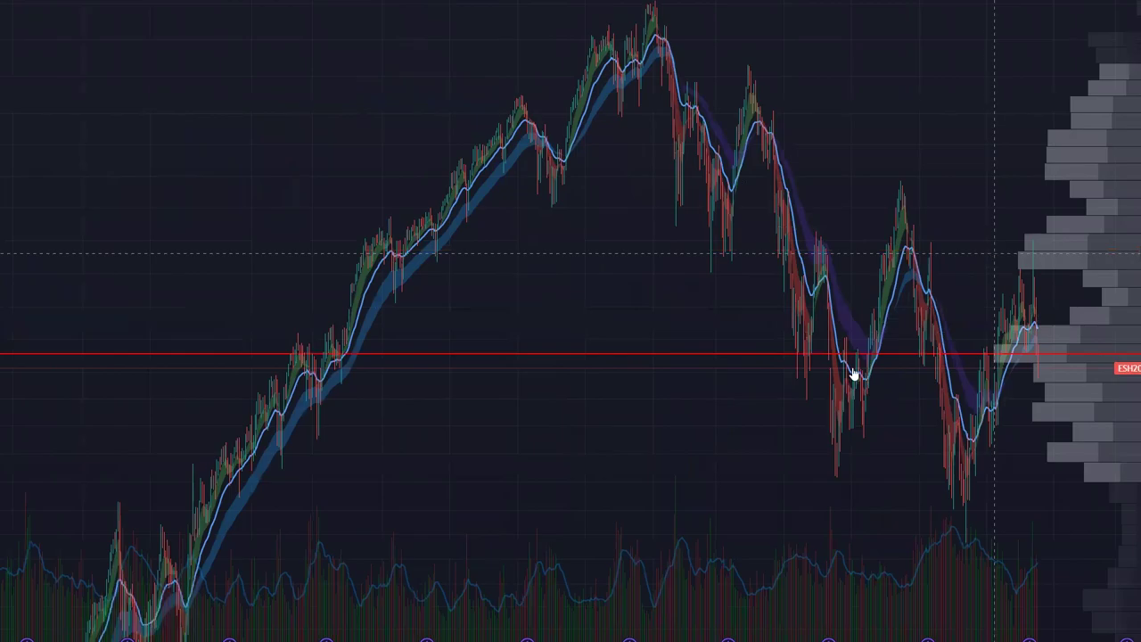
Scroll the ES chart view up
{"action": "scroll", "coordinate": [853, 378], "scroll_direction": "up", "scroll_amount": 5}
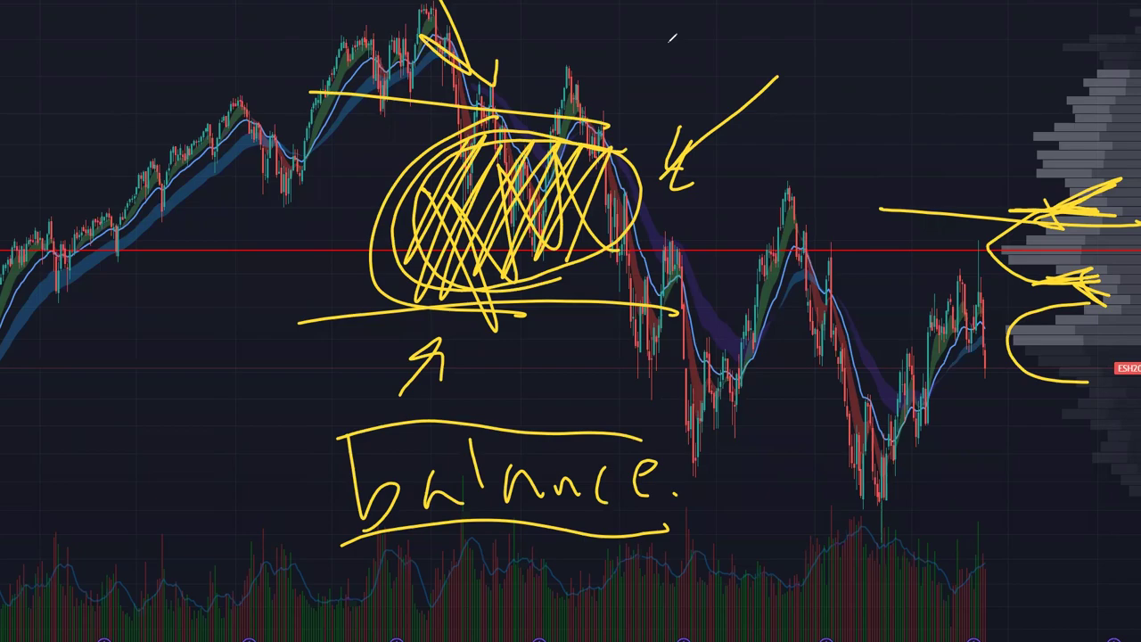
Clear old annotations and sketch yellow strokes along the recent highs and volume profile
{"action": "key", "text": "e"}
{"action": "mouse_move", "coordinate": [934, 276]}
{"action": "left_mouse_down"}
{"action": "mouse_move", "coordinate": [1097, 283]}
{"action": "mouse_move", "coordinate": [916, 269]}
{"action": "mouse_move", "coordinate": [1069, 282]}
{"action": "left_mouse_up"}
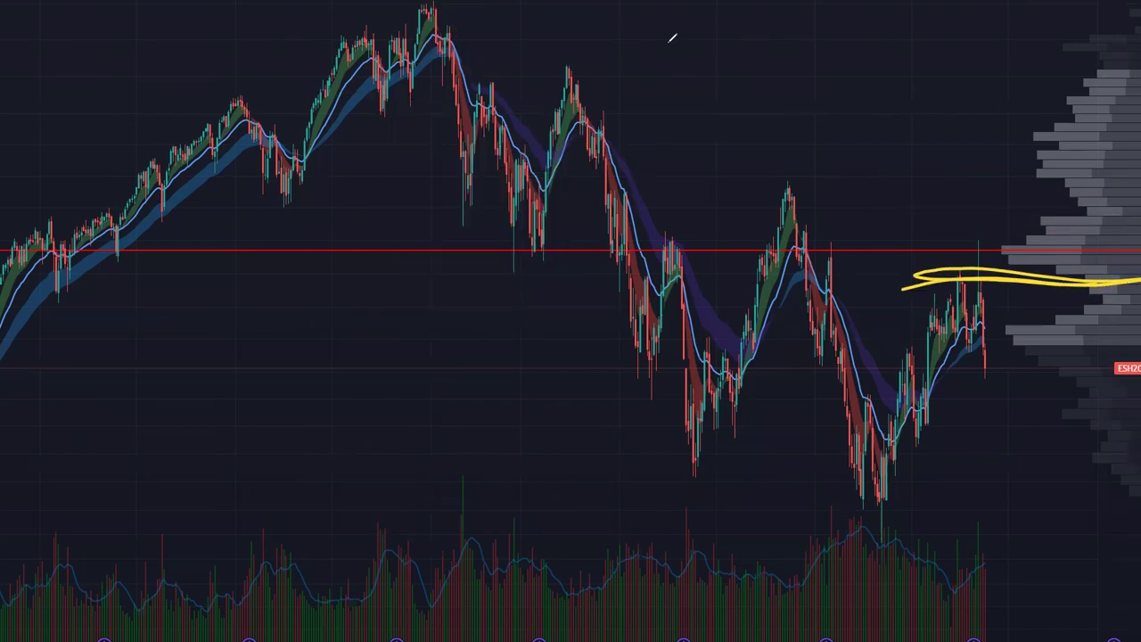
{"action": "mouse_move", "coordinate": [830, 370]}
{"action": "left_mouse_down"}
{"action": "mouse_move", "coordinate": [917, 337]}
{"action": "mouse_move", "coordinate": [965, 281]}
{"action": "left_mouse_up"}
{"action": "mouse_move", "coordinate": [1086, 285]}
{"action": "left_mouse_down"}
{"action": "mouse_move", "coordinate": [1060, 300]}
{"action": "mouse_move", "coordinate": [1095, 291]}
{"action": "mouse_move", "coordinate": [1082, 287]}
{"action": "left_mouse_up"}
Draw curving strokes and an upward arrow toward the major peak
{"action": "mouse_move", "coordinate": [361, 220]}
{"action": "left_mouse_down"}
{"action": "mouse_move", "coordinate": [458, 434]}
{"action": "mouse_move", "coordinate": [389, 462]}
{"action": "left_mouse_up"}
{"action": "mouse_move", "coordinate": [528, 328]}
{"action": "left_mouse_down"}
{"action": "mouse_move", "coordinate": [392, 239]}
{"action": "mouse_move", "coordinate": [429, 35]}
{"action": "mouse_move", "coordinate": [422, 49]}
{"action": "left_mouse_up"}
{"action": "mouse_move", "coordinate": [314, 340]}
{"action": "left_mouse_down"}
{"action": "mouse_move", "coordinate": [388, 183]}
{"action": "mouse_move", "coordinate": [460, 129]}
{"action": "left_mouse_up"}
{"action": "left_click_drag", "start_coordinate": [460, 129], "coordinate": [428, 193]}
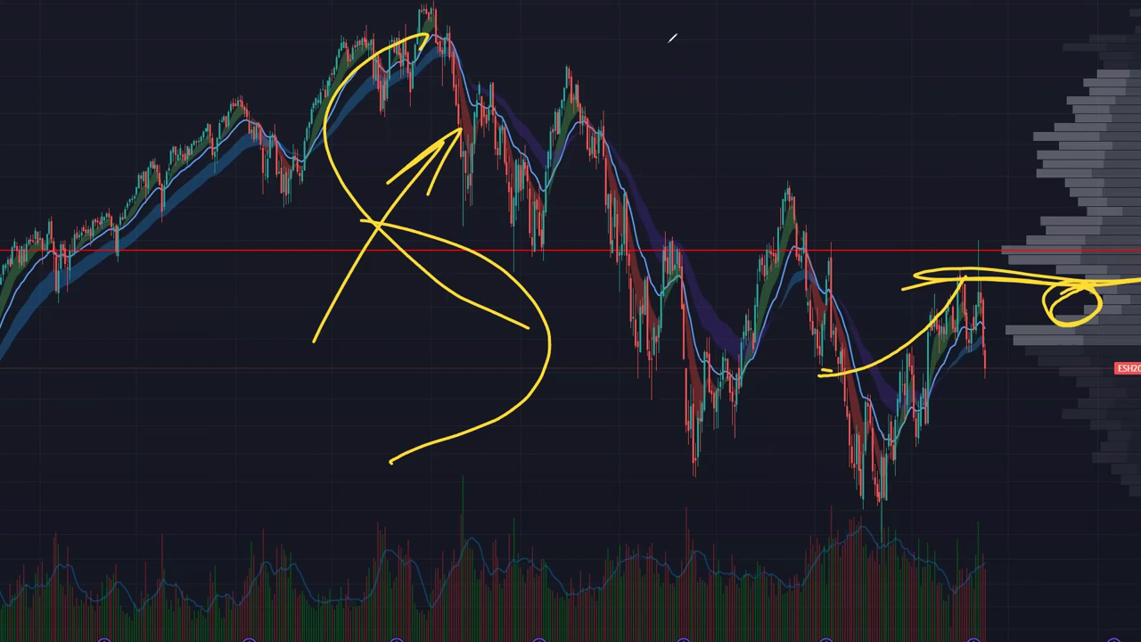
Draw a long arrow down to the volume bars, then clear all freehand drawings
{"action": "left_click_drag", "start_coordinate": [392, 372], "coordinate": [548, 588]}
{"action": "left_click_drag", "start_coordinate": [528, 526], "coordinate": [571, 541]}
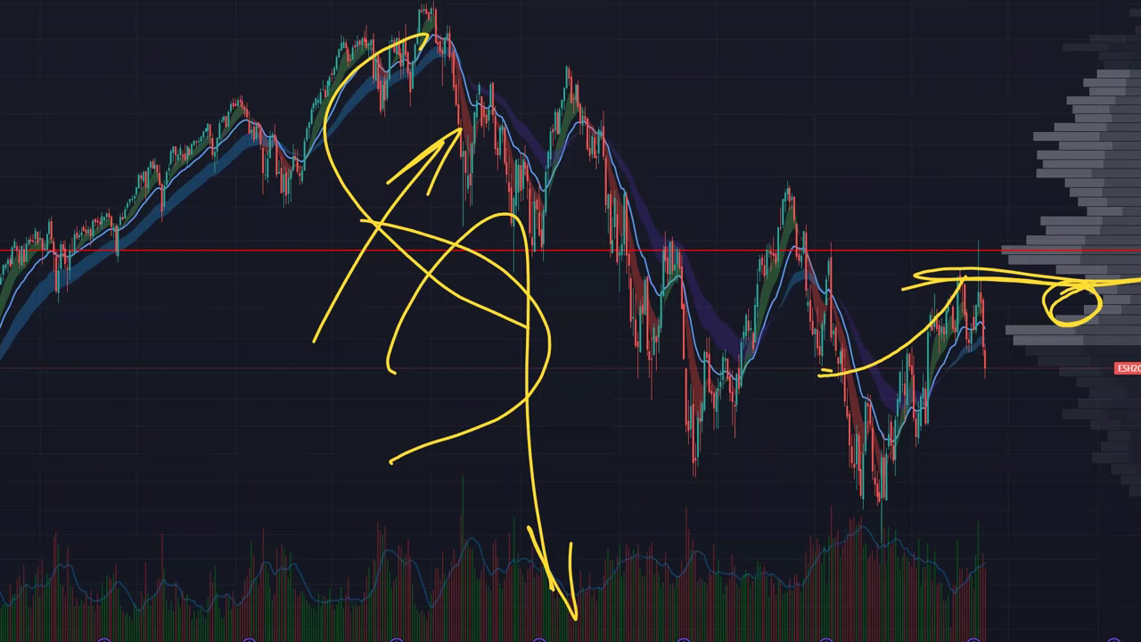
{"action": "key", "text": "e"}
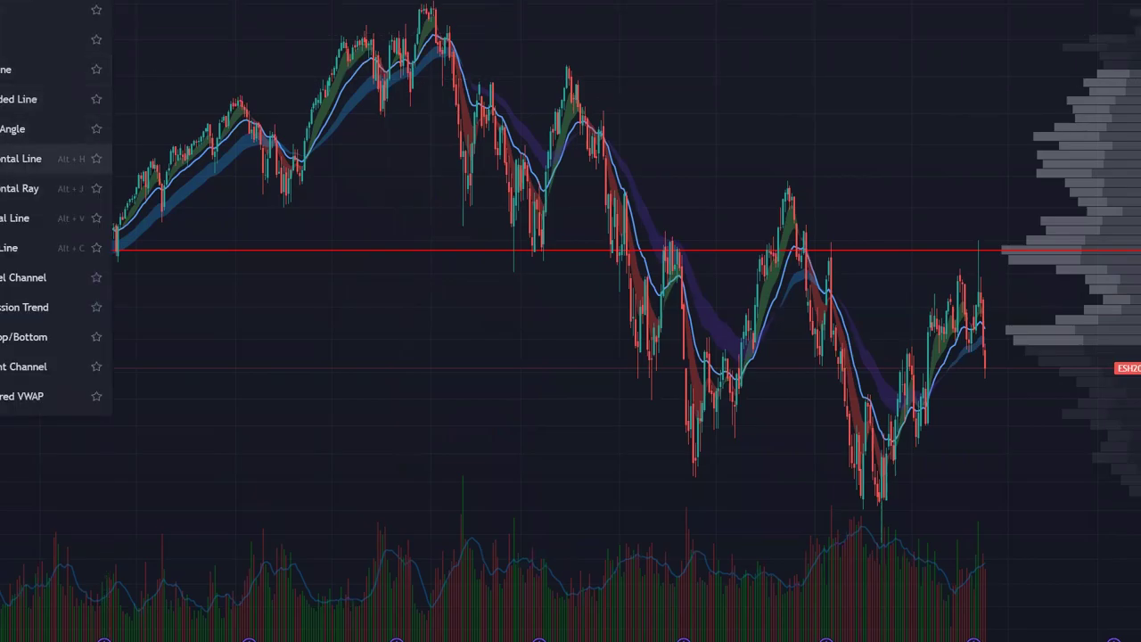
Place a yellow horizontal level above the red line and a copy just below it
{"action": "left_click", "coordinate": [336, 234]}
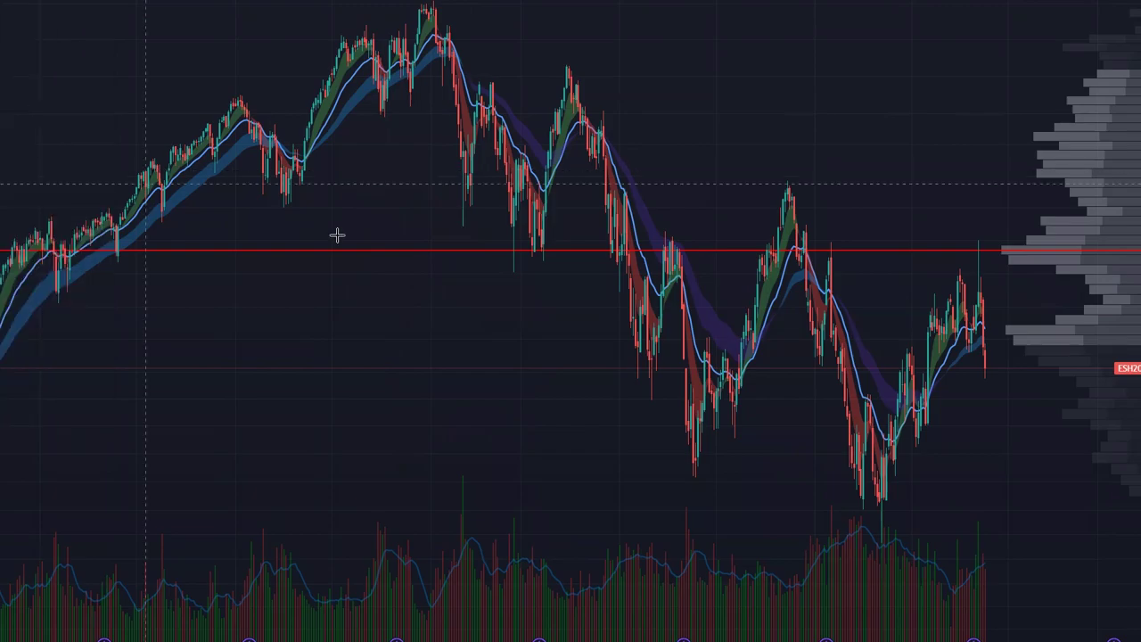
{"action": "left_click", "coordinate": [378, 214]}
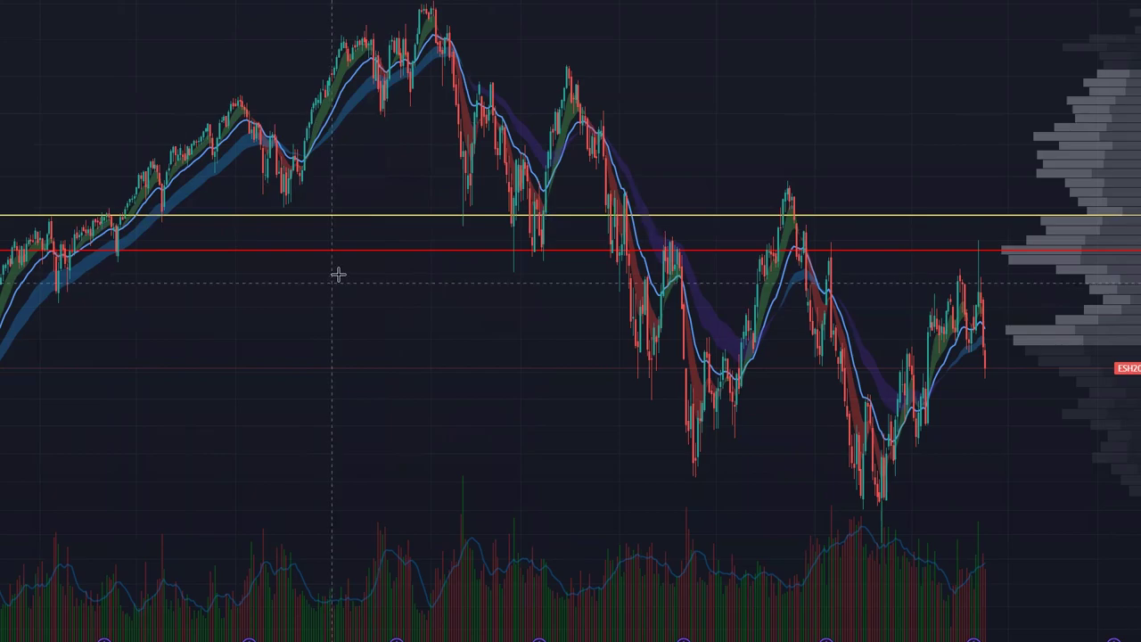
{"action": "key", "text": "alt+h"}
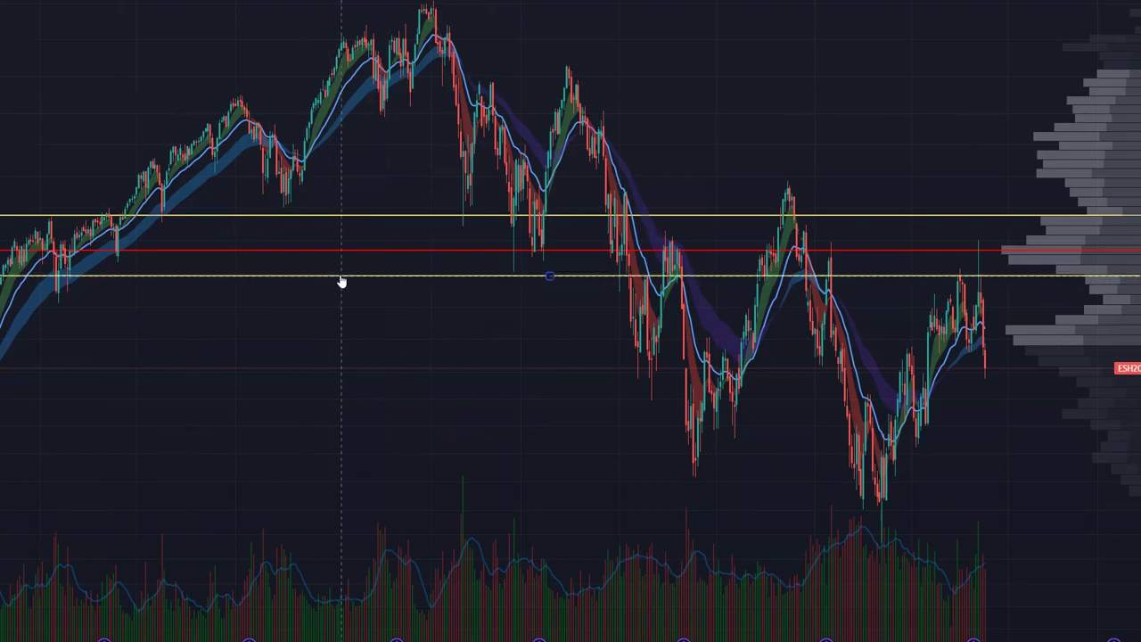
{"action": "left_click_drag", "start_coordinate": [341, 275], "coordinate": [342, 268]}
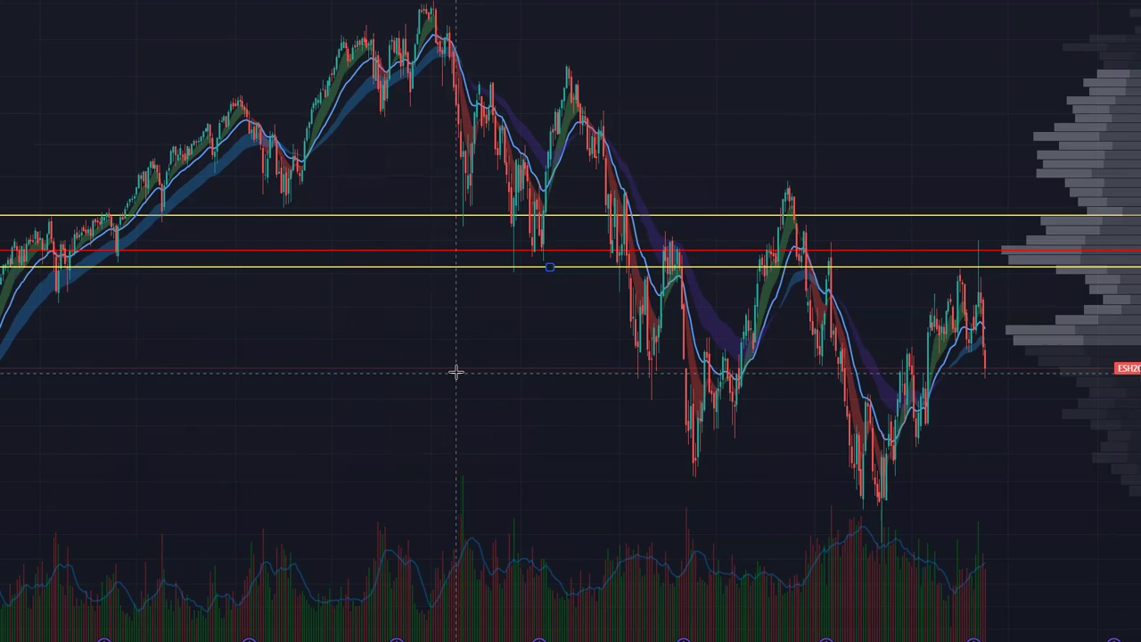
Paste two more yellow level copies, moving one to recent prices and one above the others
{"action": "key", "text": "ctrl+v"}
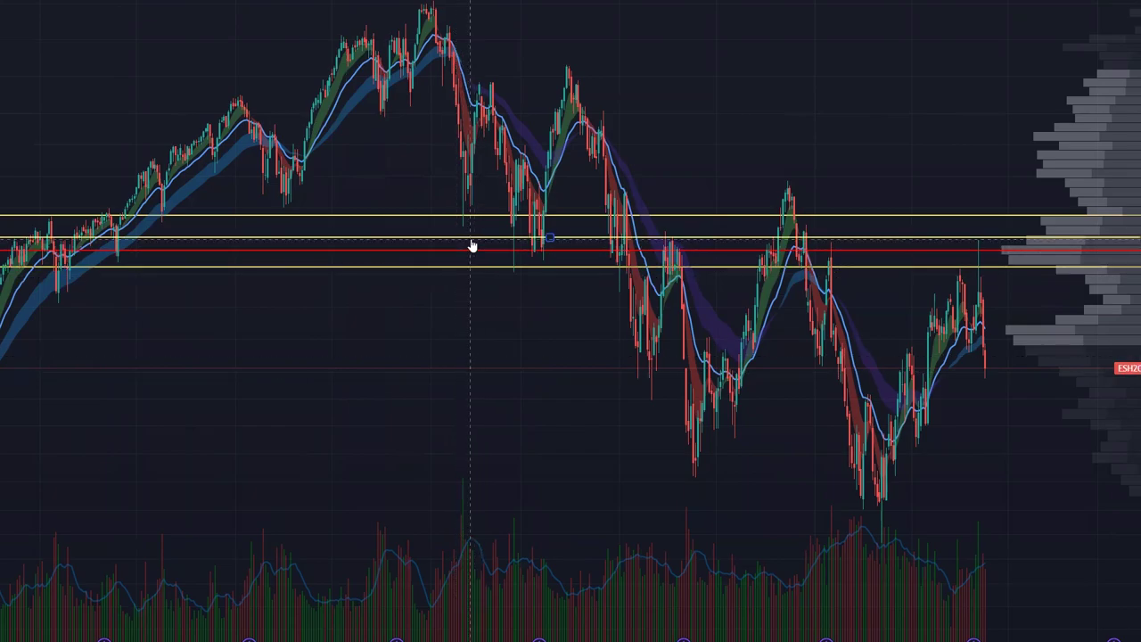
{"action": "left_click_drag", "start_coordinate": [472, 282], "coordinate": [466, 326]}
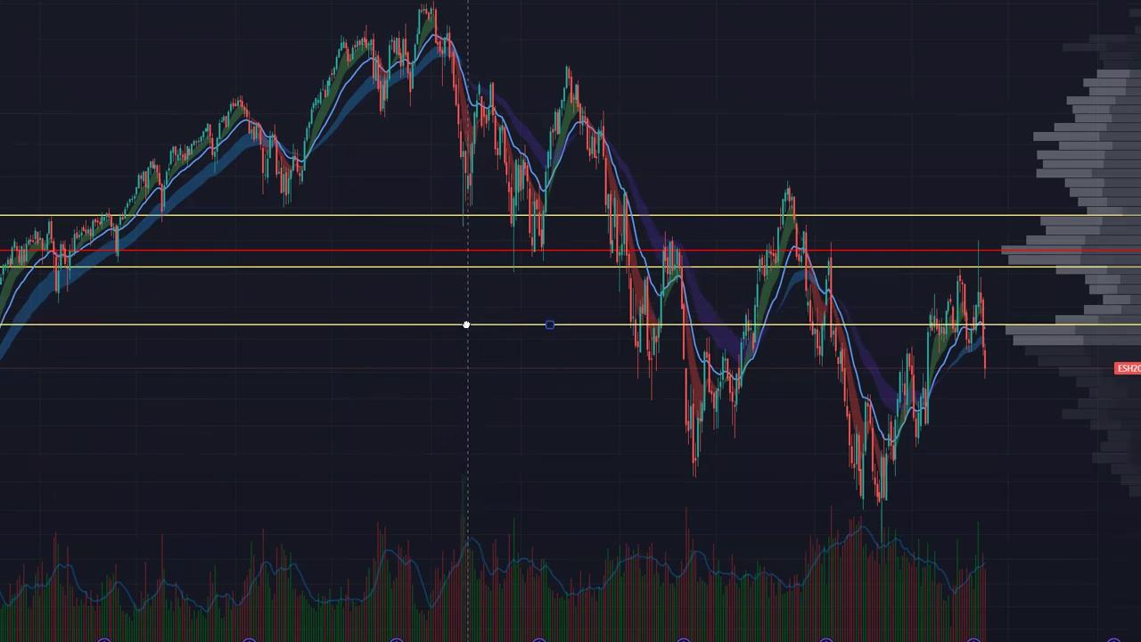
{"action": "key", "text": "ctrl+v"}
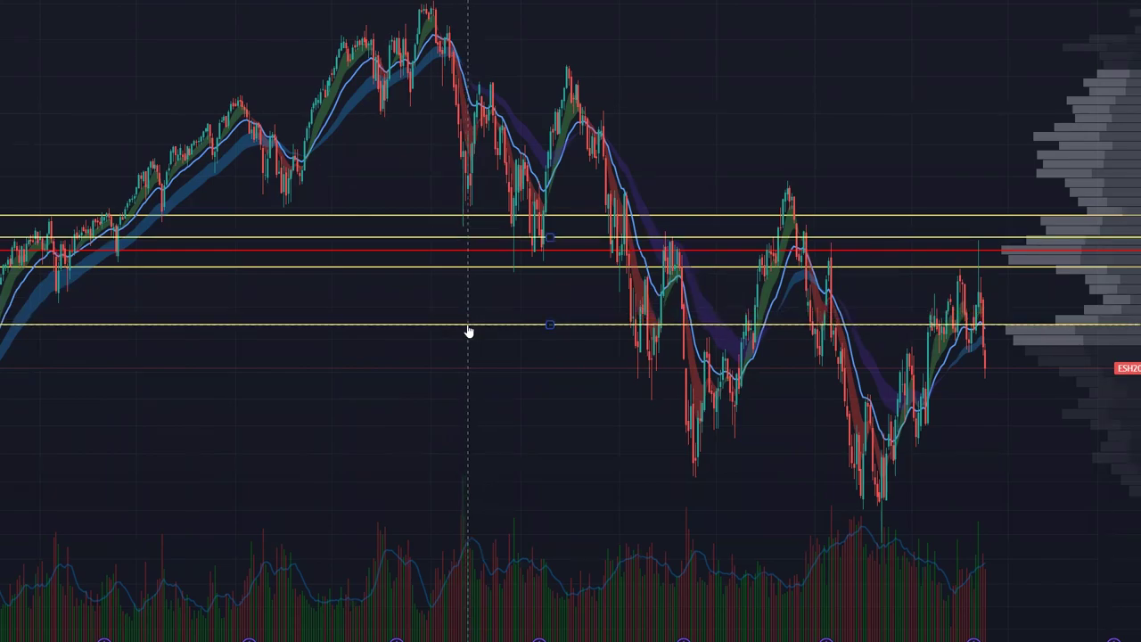
{"action": "left_click_drag", "start_coordinate": [476, 243], "coordinate": [479, 336]}
{"action": "left_click_drag", "start_coordinate": [480, 359], "coordinate": [514, 182]}
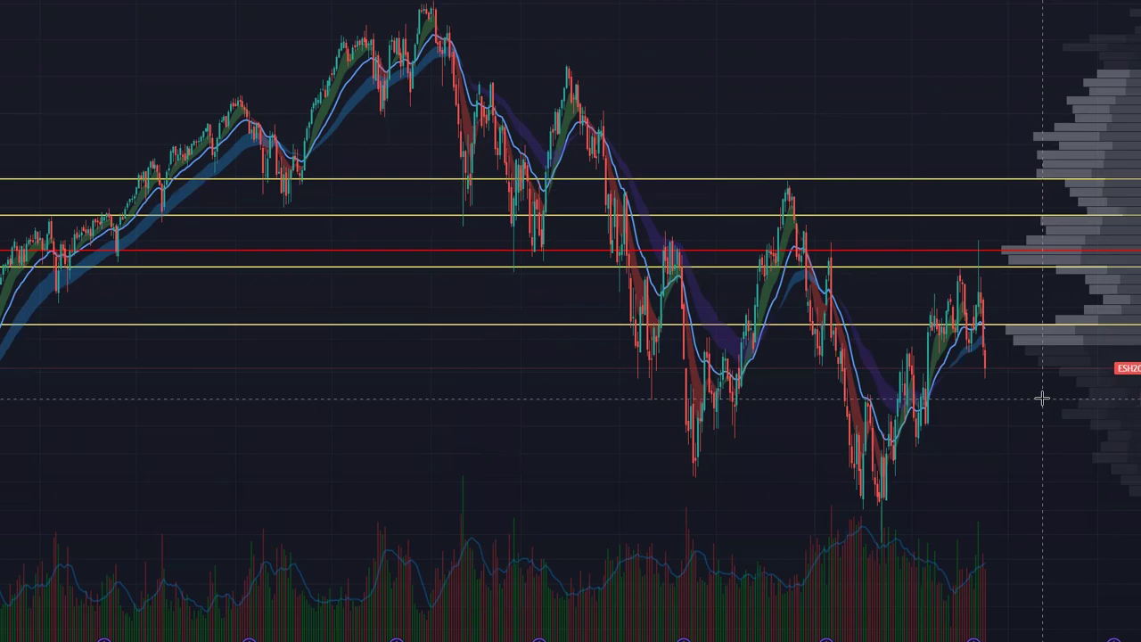
Switch the chart to the 1h interval and zoom out to show more history
{"action": "type", "text": "1h"}
{"action": "key", "text": "Return"}
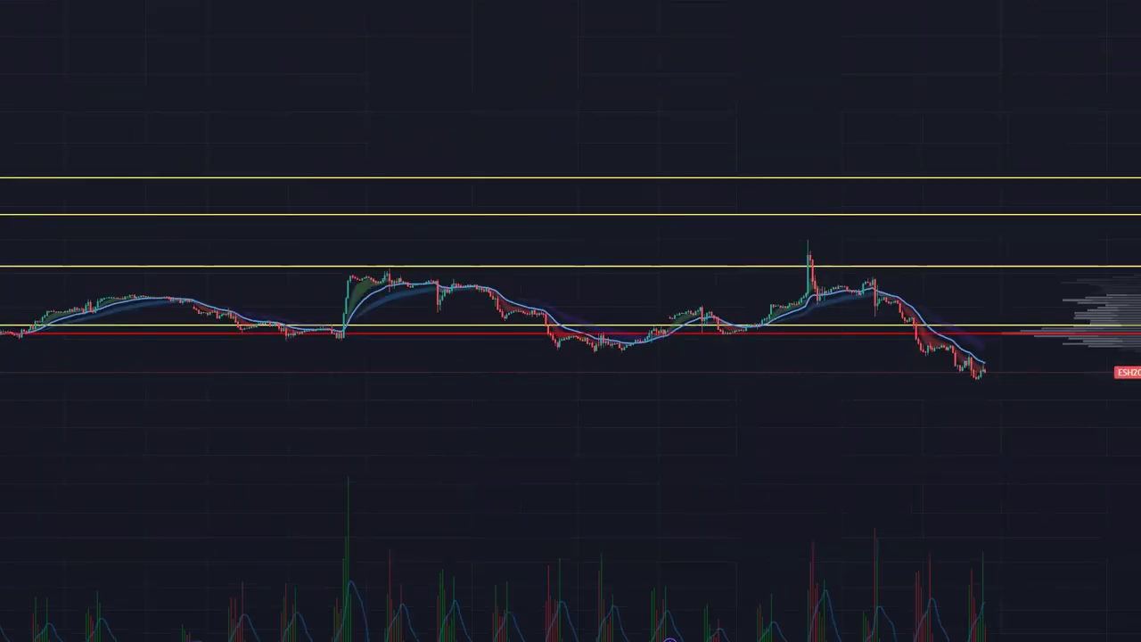
{"action": "scroll", "coordinate": [793, 518], "scroll_direction": "down", "scroll_amount": 5}
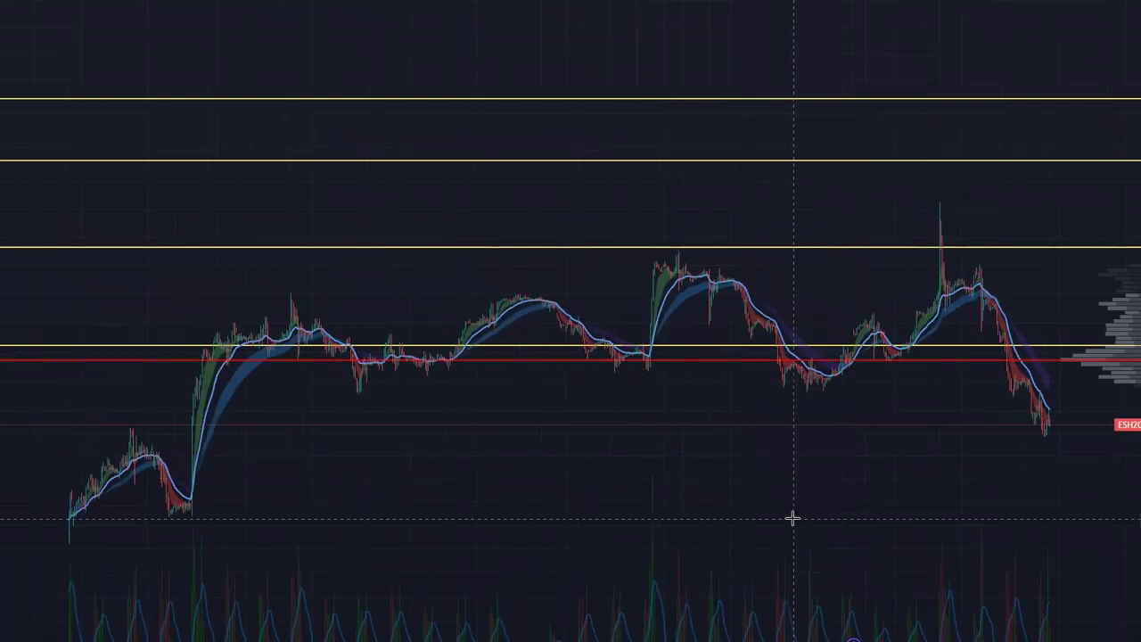
{"action": "scroll", "coordinate": [792, 518], "scroll_direction": "down", "scroll_amount": 3}
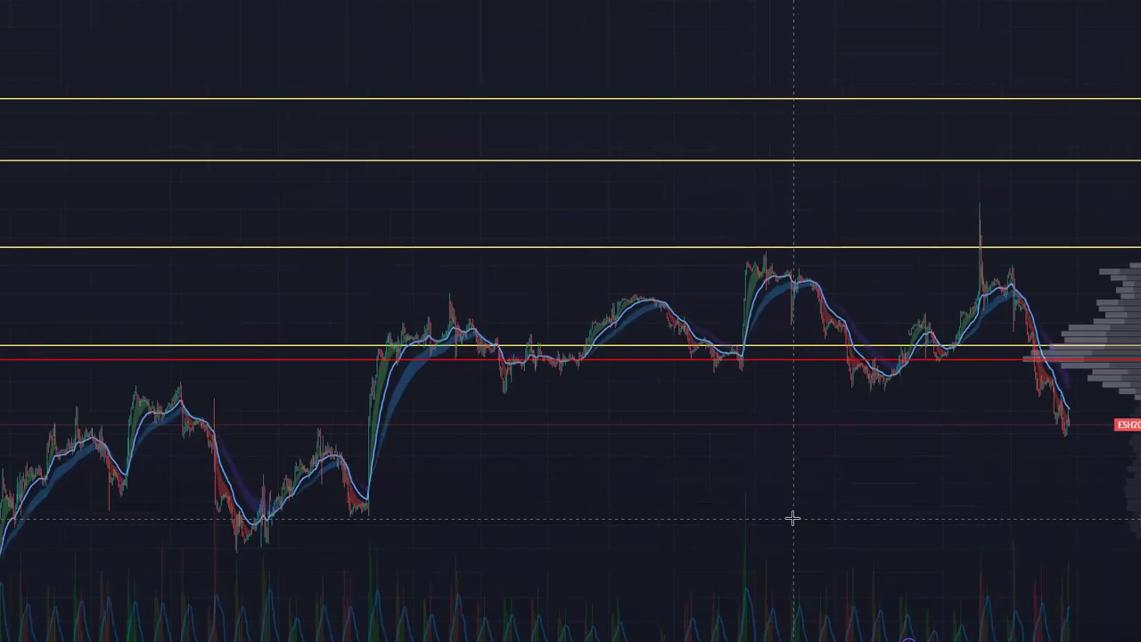
{"action": "scroll", "coordinate": [792, 518], "scroll_direction": "down", "scroll_amount": 5}
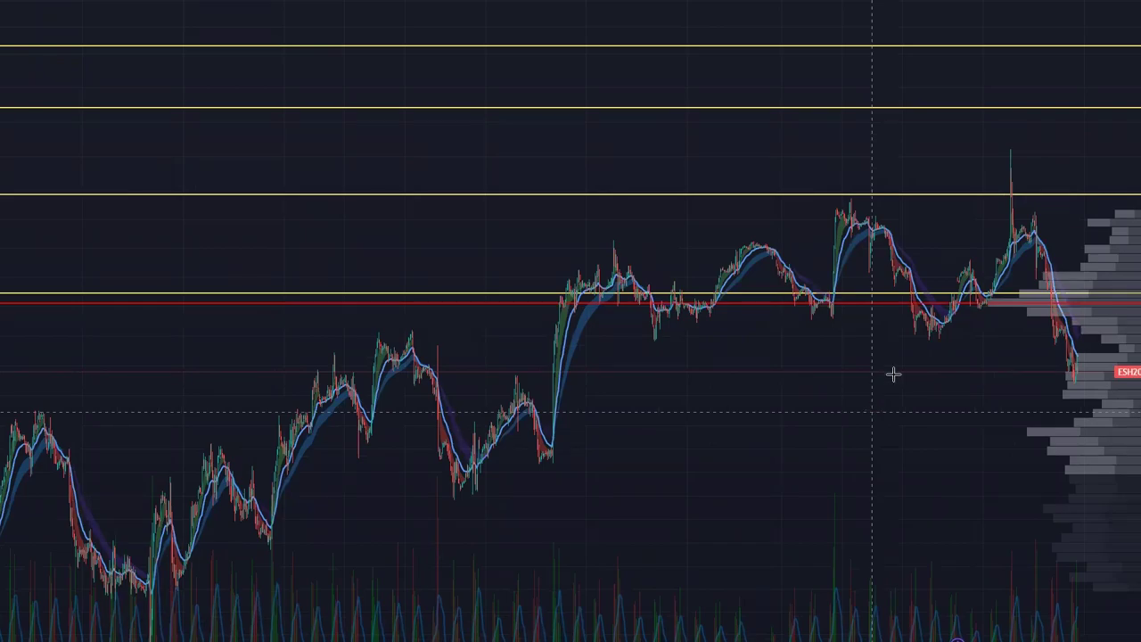
Copy the yellow level to several new prices around the recent lows and higher up
{"action": "left_click", "coordinate": [631, 295]}
{"action": "scroll", "coordinate": [630, 298], "scroll_direction": "down", "scroll_amount": 2}
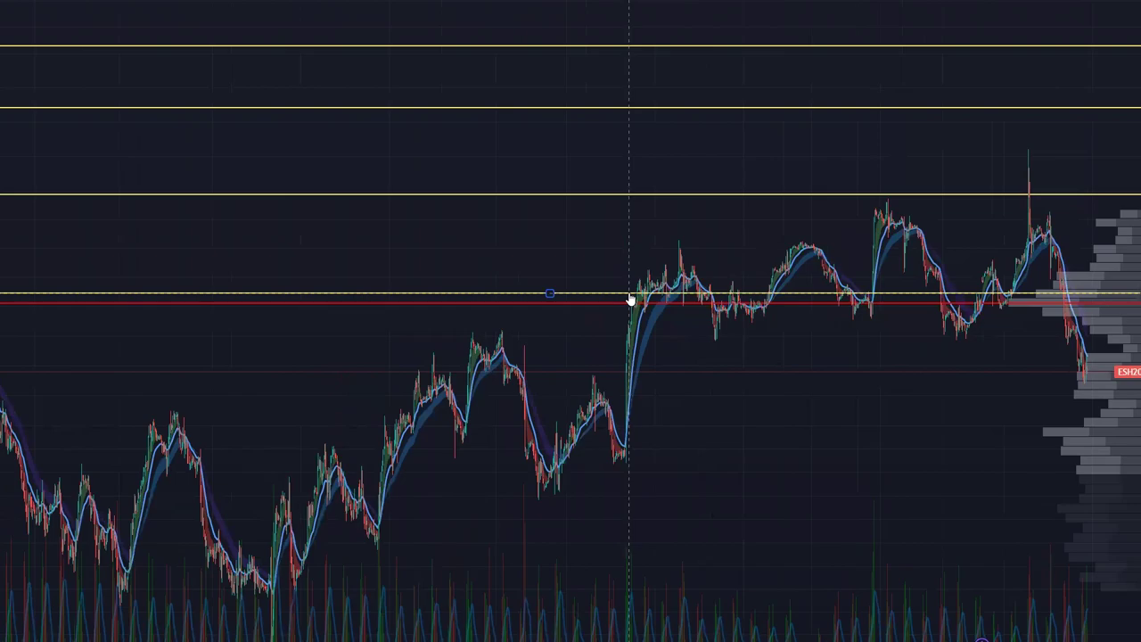
{"action": "left_click_drag", "start_coordinate": [630, 299], "coordinate": [664, 336]}
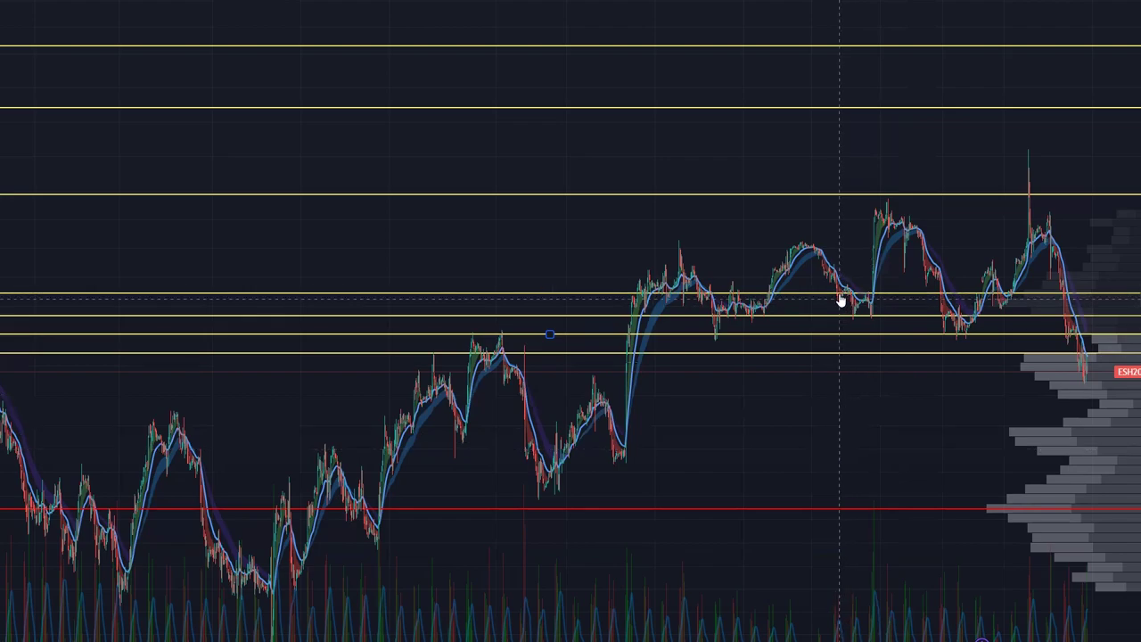
{"action": "left_click_drag", "start_coordinate": [844, 293], "coordinate": [863, 241]}
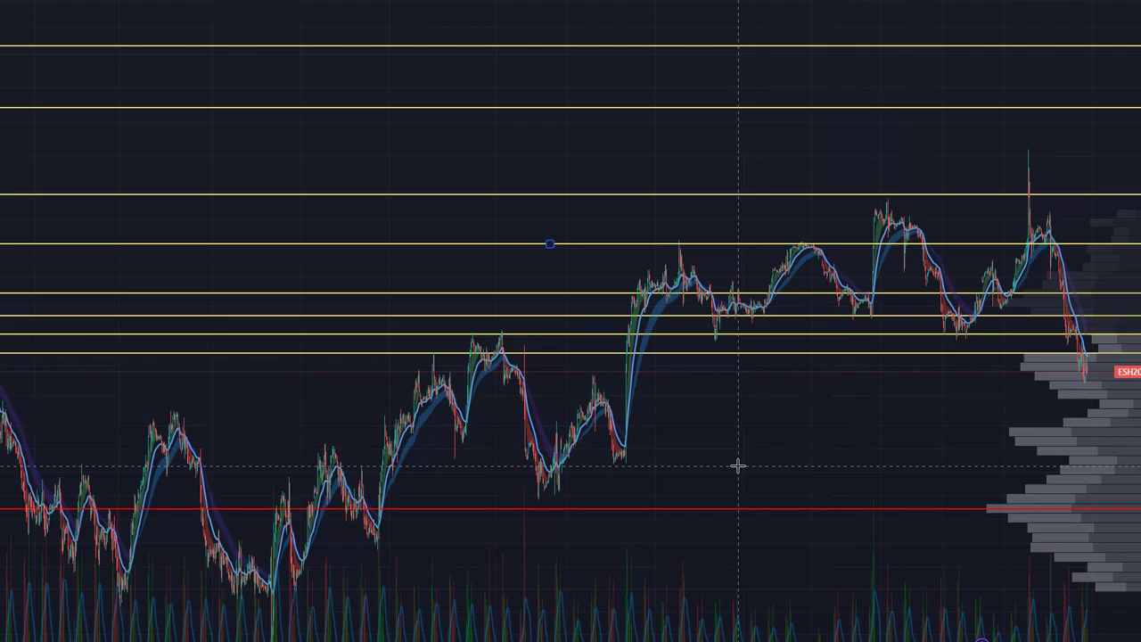
{"action": "left_click_drag", "start_coordinate": [754, 242], "coordinate": [752, 270]}
Drop the new yellow level into place and change the chart interval to 30
{"action": "left_click", "coordinate": [768, 488]}
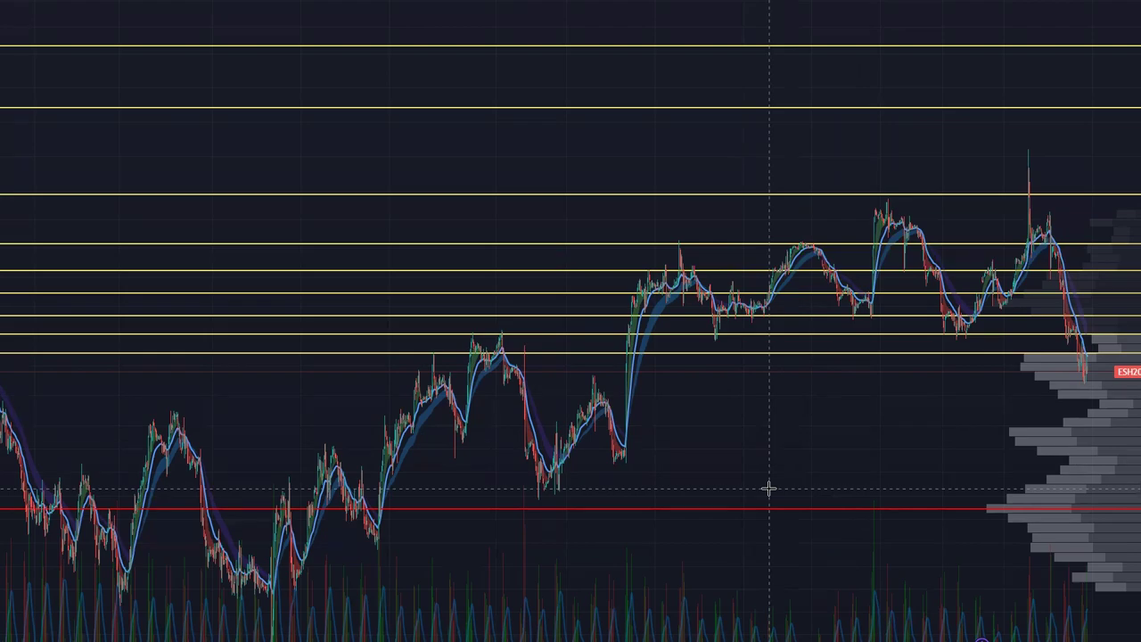
{"action": "type", "text": "1"}
{"action": "key", "text": "BackSpace"}
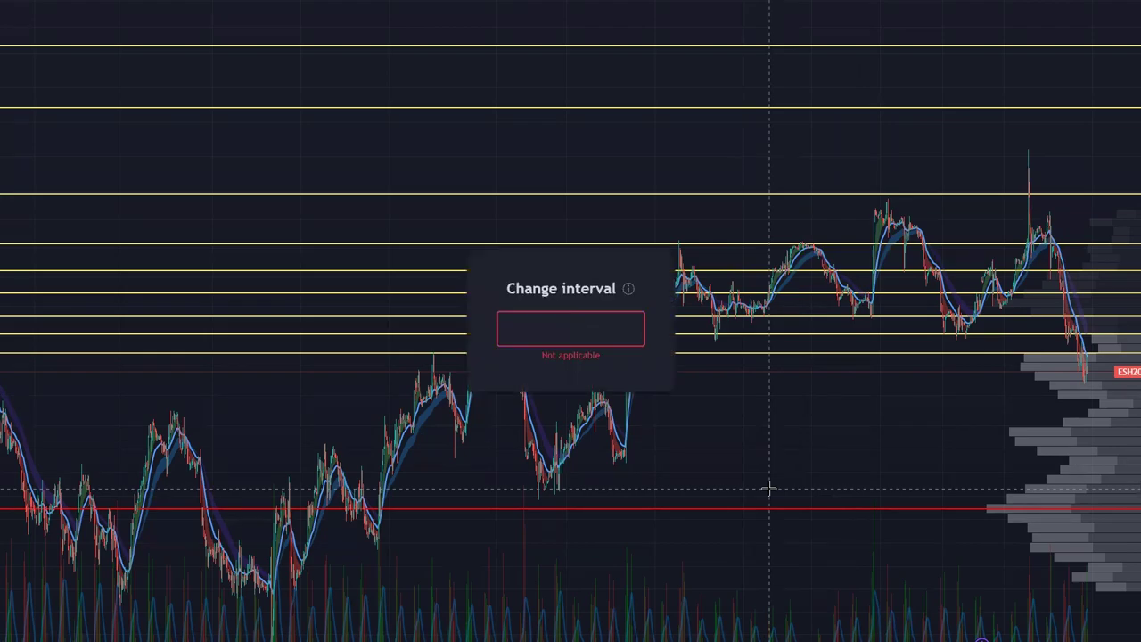
{"action": "type", "text": "30"}
{"action": "key", "text": "Return"}
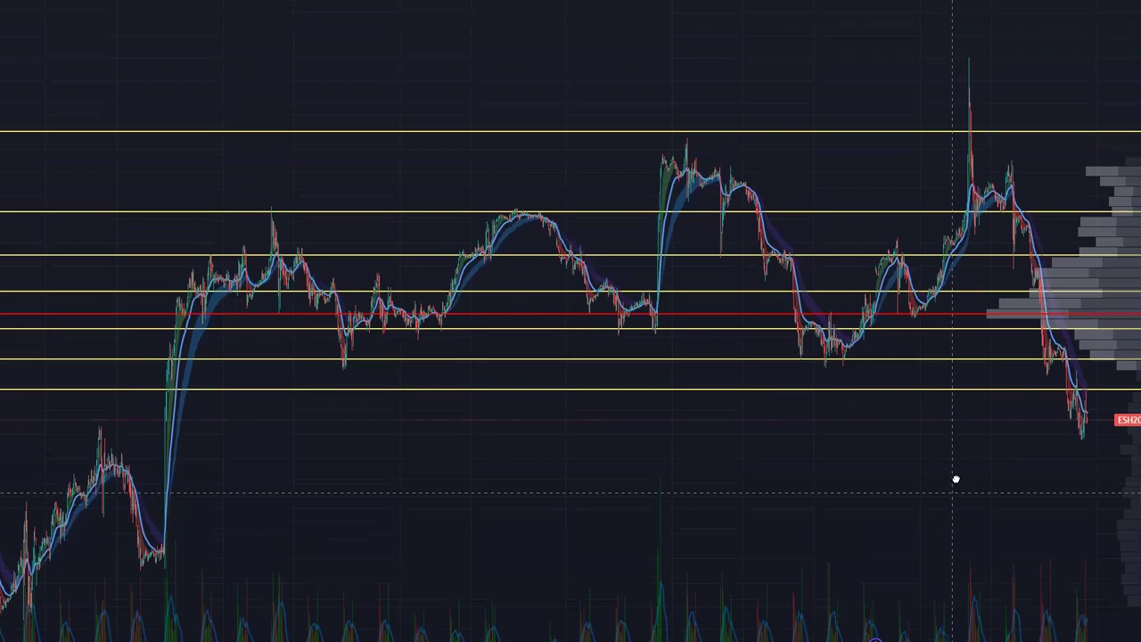
Nudge a lower yellow level slightly down and deselect it
{"action": "scroll", "coordinate": [958, 474], "scroll_direction": "down", "scroll_amount": 3}
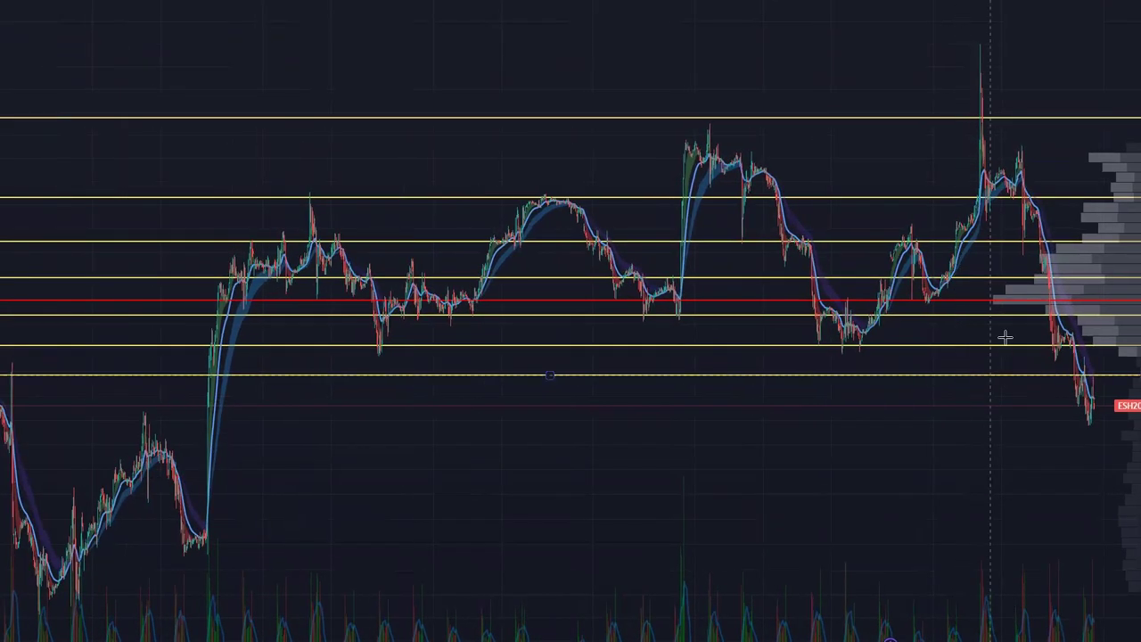
{"action": "left_click_drag", "start_coordinate": [1004, 347], "coordinate": [1004, 357]}
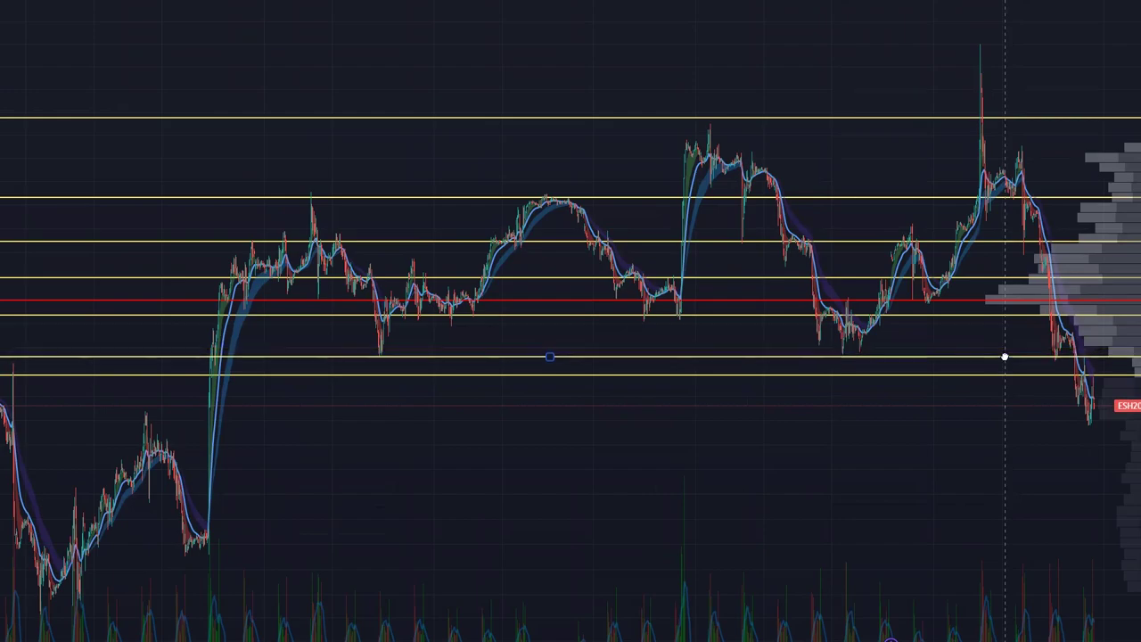
{"action": "left_click", "coordinate": [933, 459]}
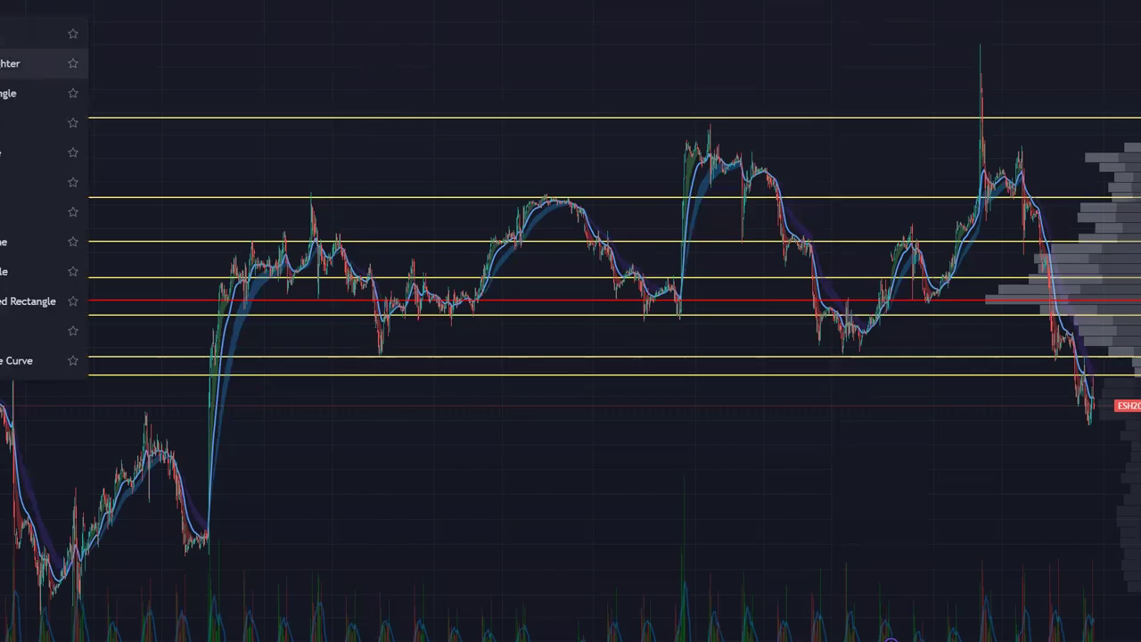
Draw a green rectangle zone from the upper yellow level down to a lower one
{"action": "left_click", "coordinate": [726, 237]}
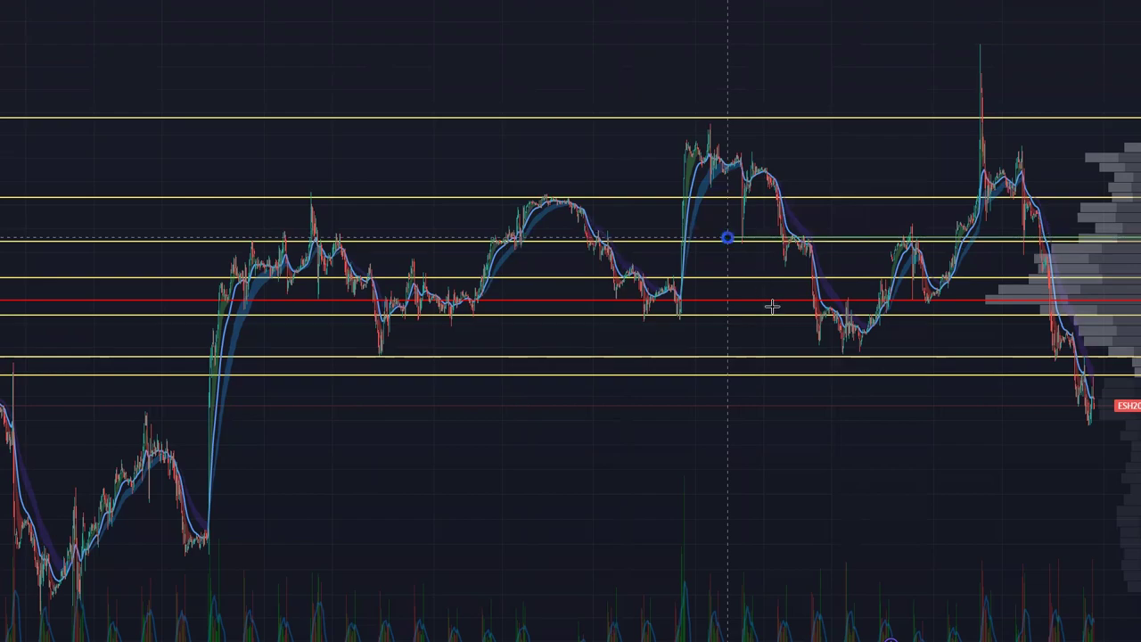
{"action": "left_click", "coordinate": [726, 330]}
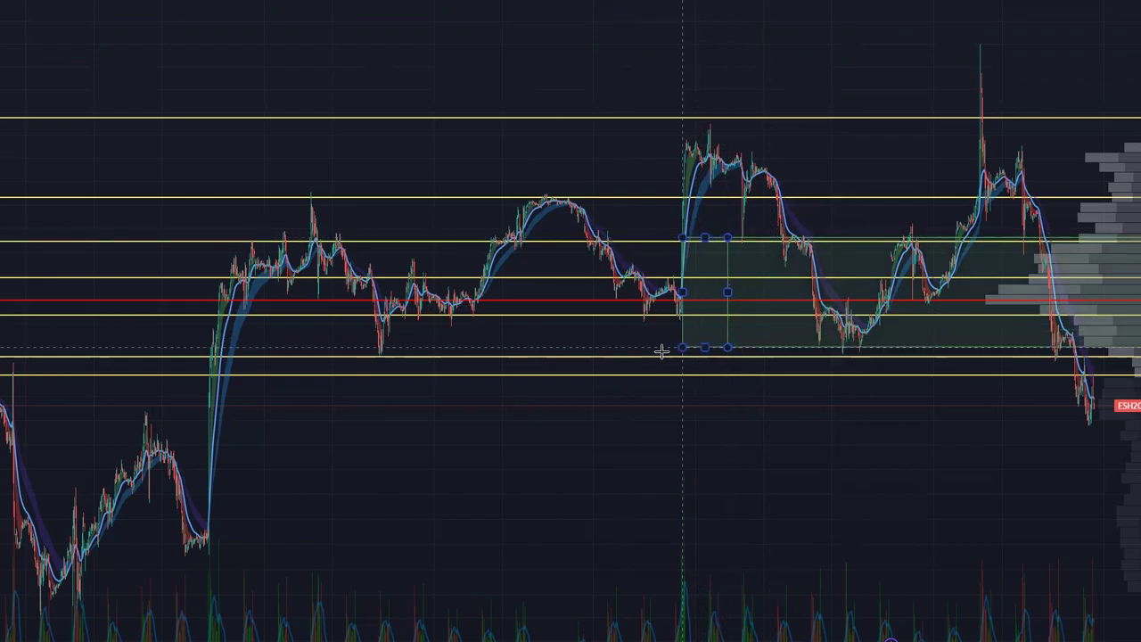
{"action": "left_click", "coordinate": [657, 355]}
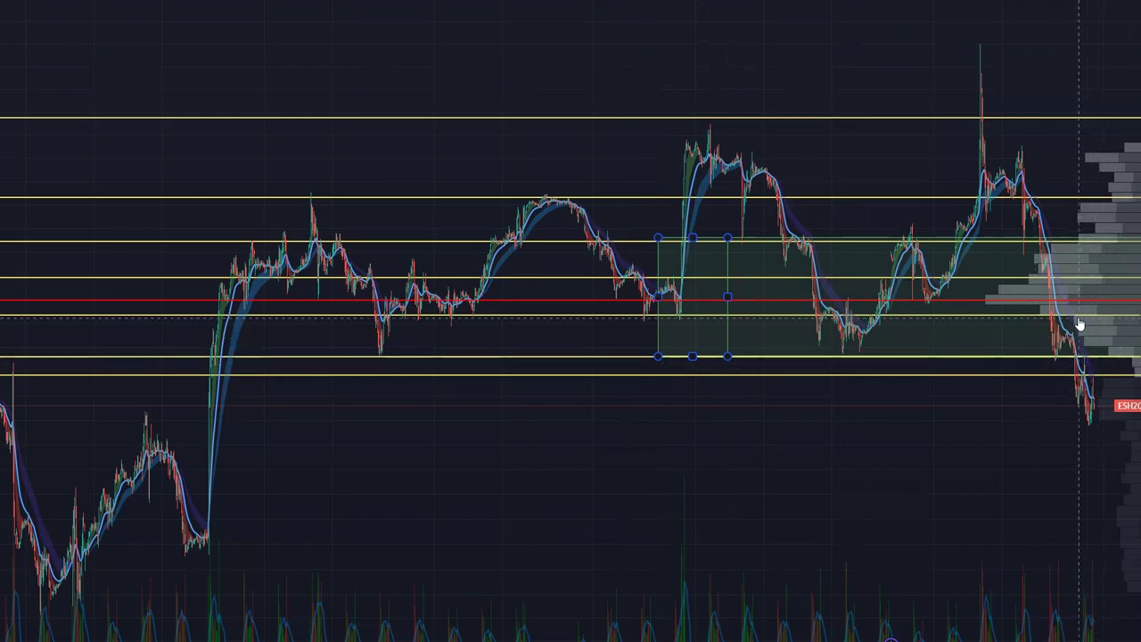
{"action": "left_click", "coordinate": [552, 235]}
Draw a second, shorter overlapping zone from the upper level and open its settings
{"action": "left_click", "coordinate": [648, 239]}
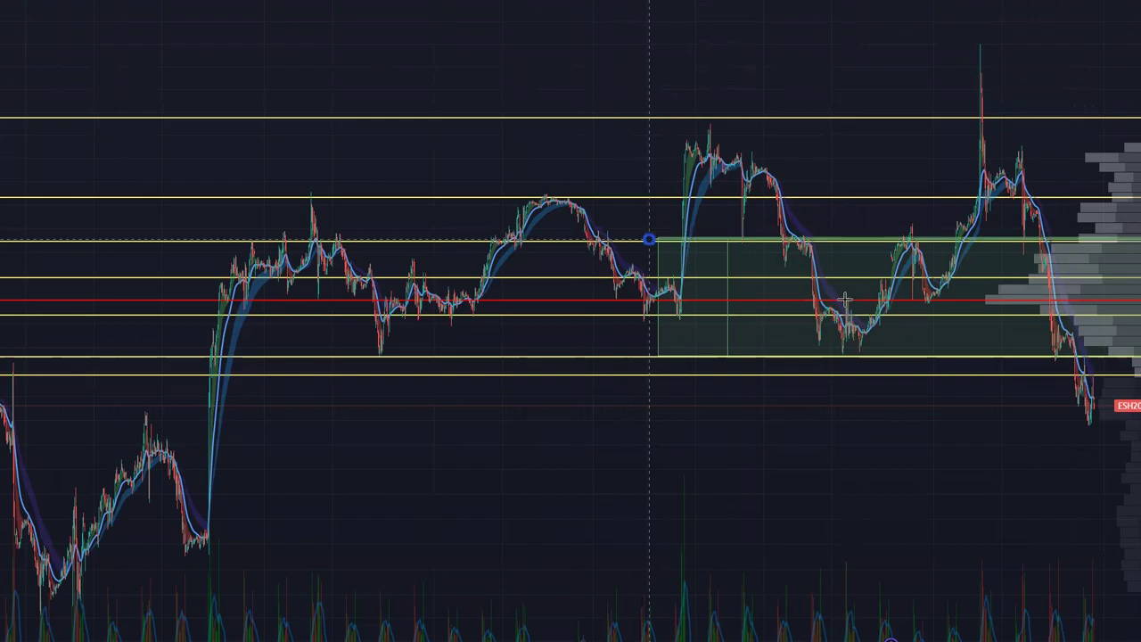
{"action": "left_click", "coordinate": [873, 316]}
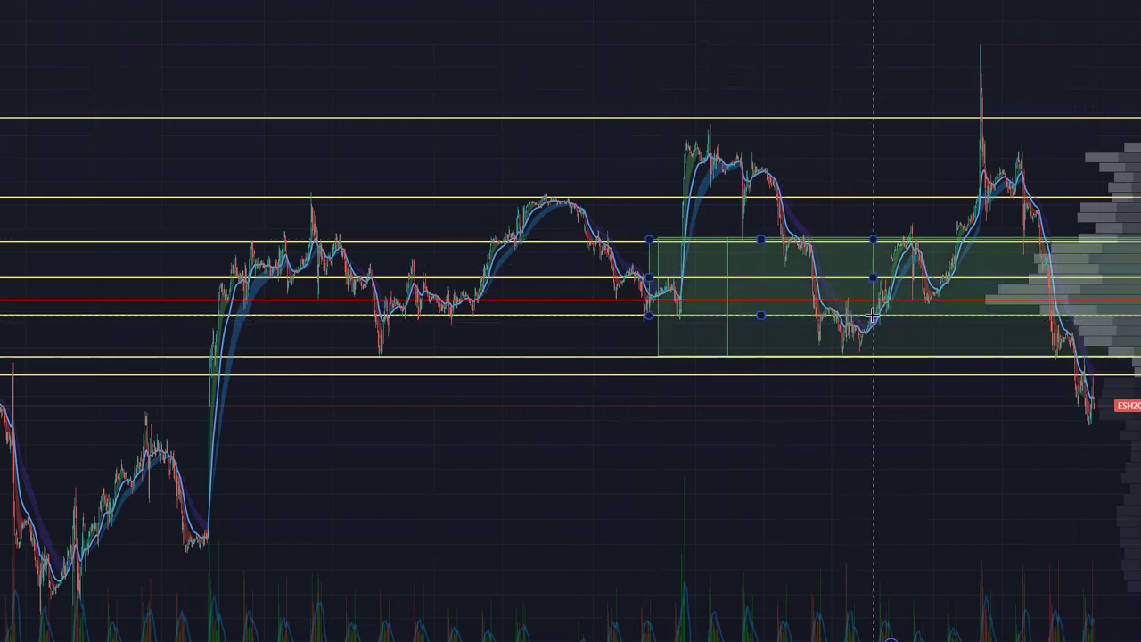
{"action": "double_click", "coordinate": [647, 236]}
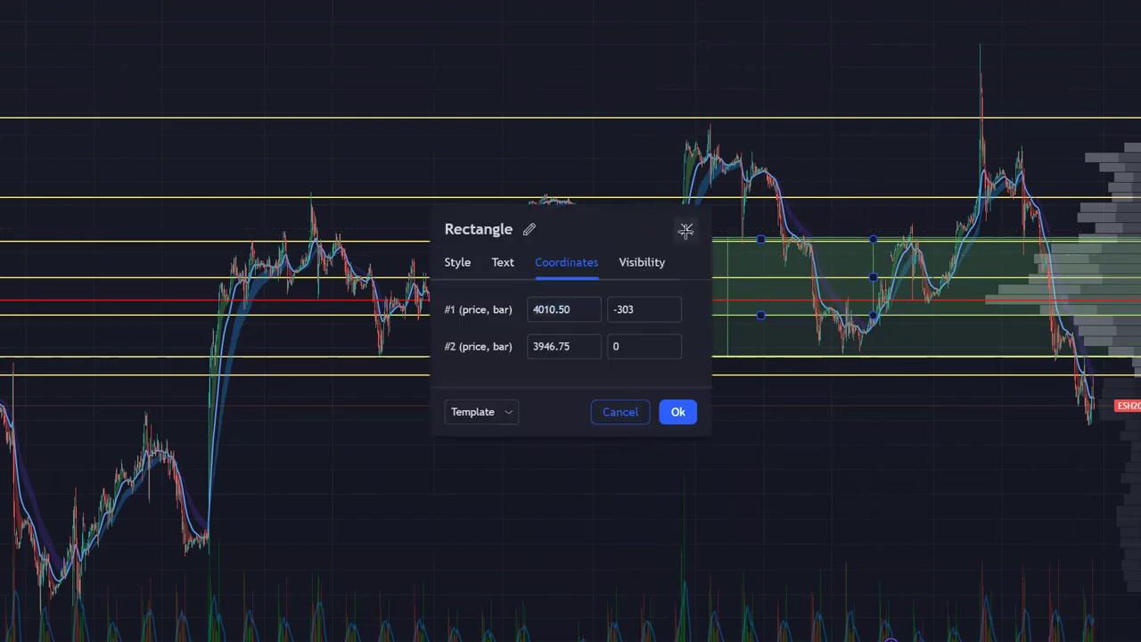
Set the upper zone's border colour to dark pink in its Style settings
{"action": "left_click", "coordinate": [687, 229]}
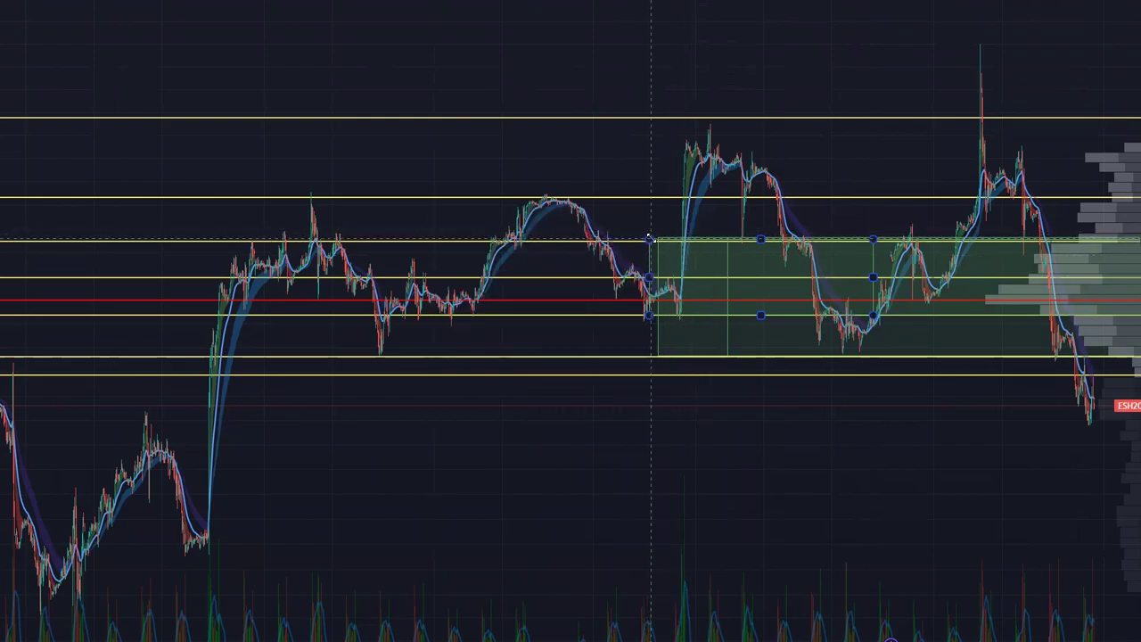
{"action": "double_click", "coordinate": [649, 237]}
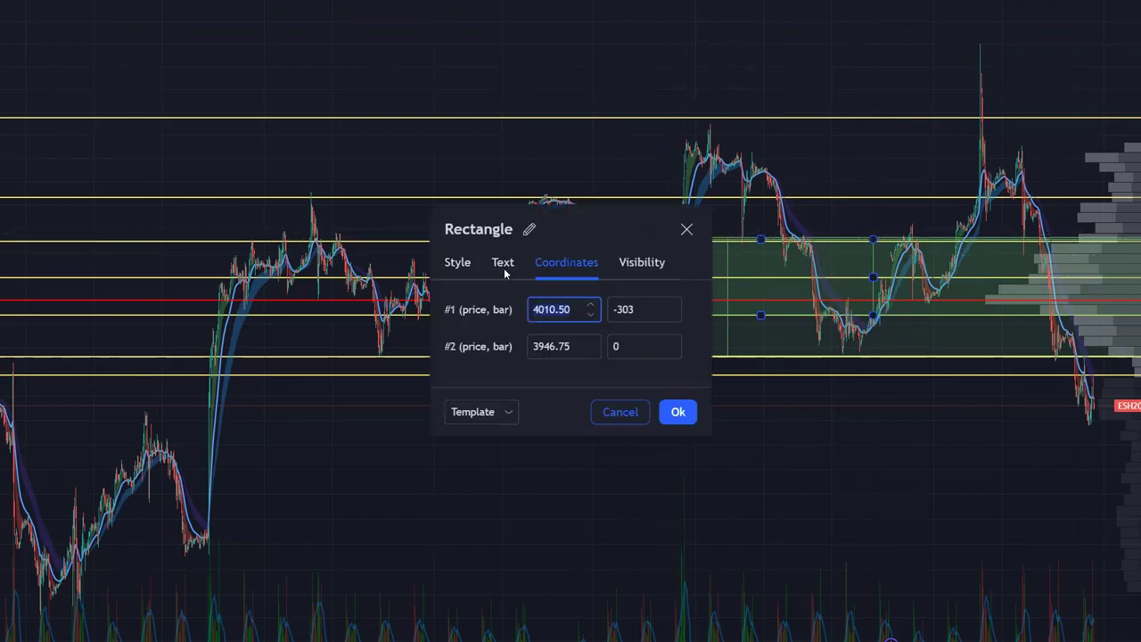
{"action": "left_click", "coordinate": [455, 263]}
{"action": "left_click", "coordinate": [544, 310]}
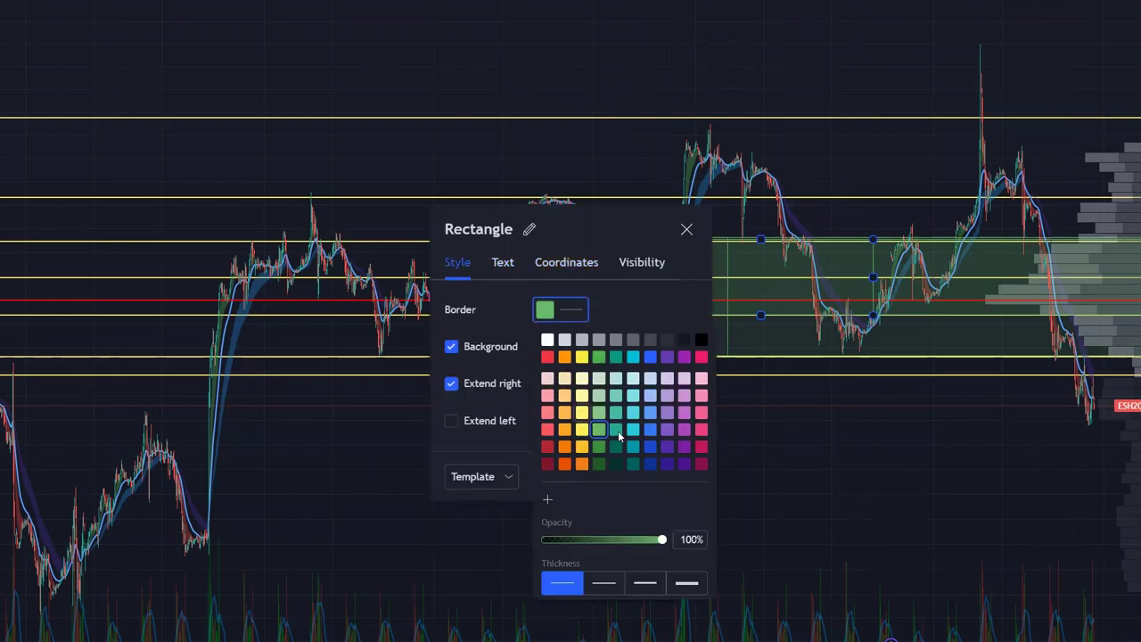
{"action": "left_click", "coordinate": [581, 413]}
{"action": "left_click", "coordinate": [547, 446]}
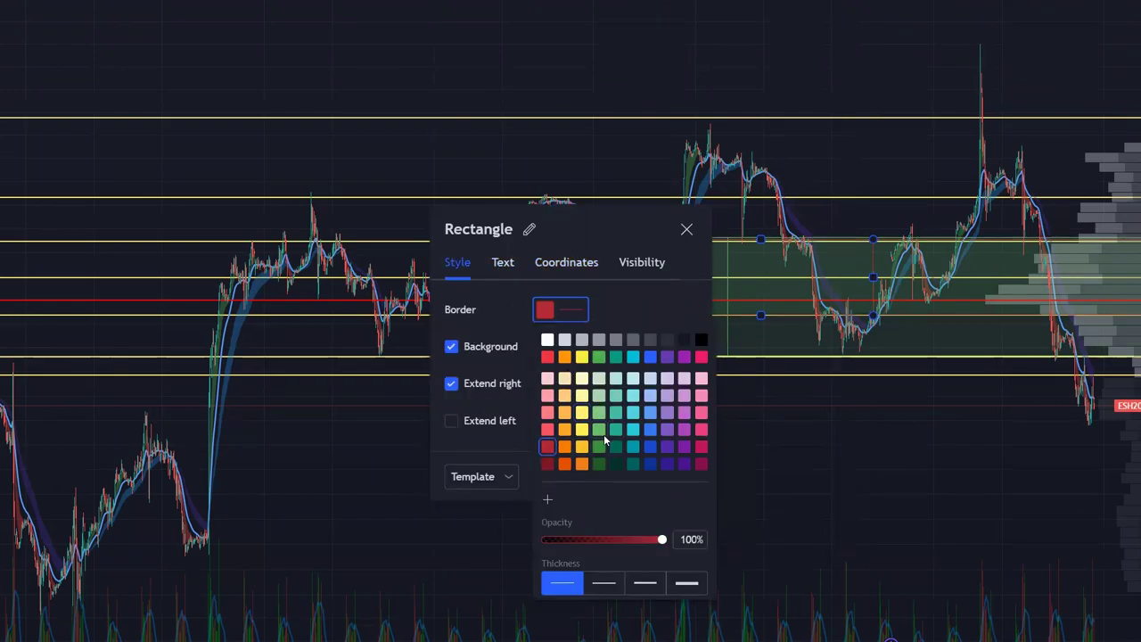
{"action": "left_click", "coordinate": [649, 430]}
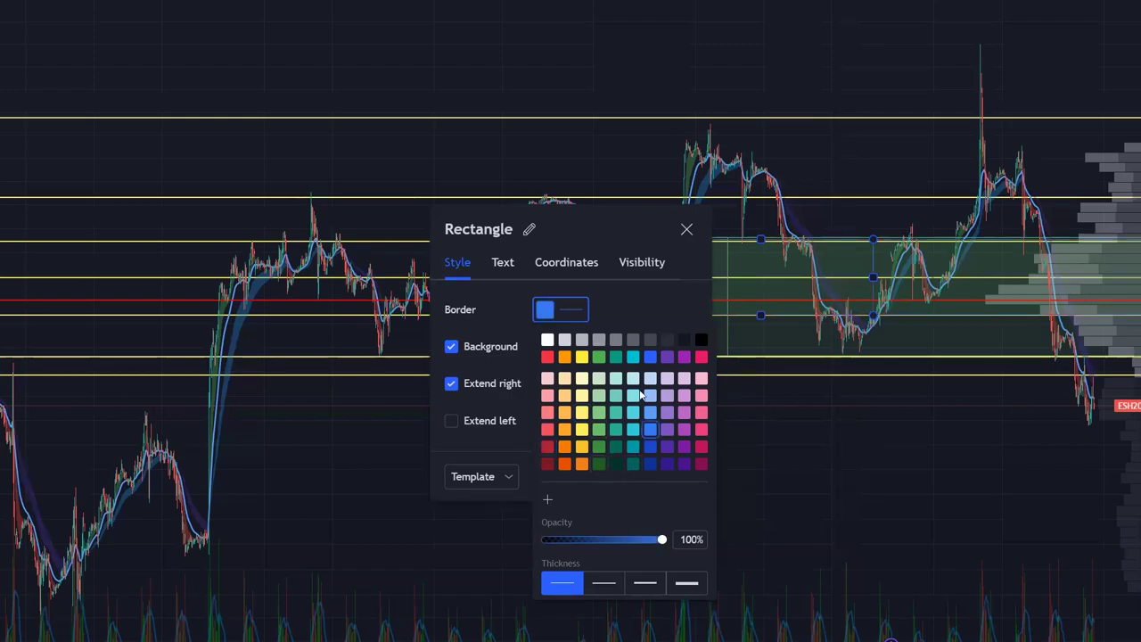
{"action": "left_click", "coordinate": [683, 430]}
{"action": "left_click", "coordinate": [699, 446]}
{"action": "left_click", "coordinate": [818, 443]}
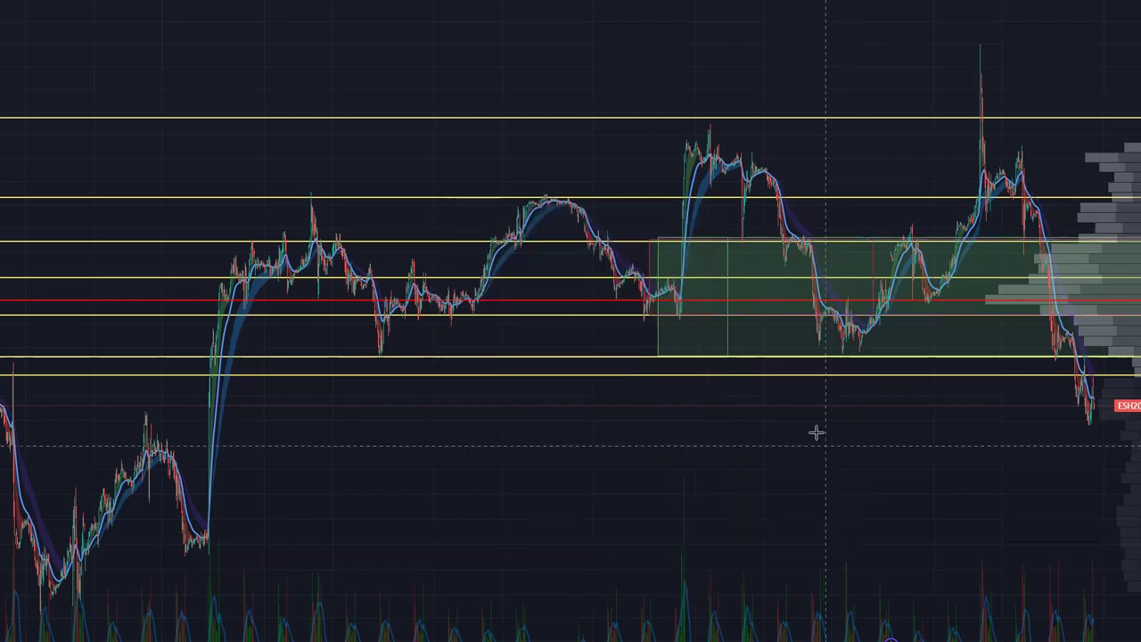
Lower the larger green zone's border opacity to 20%
{"action": "double_click", "coordinate": [657, 339]}
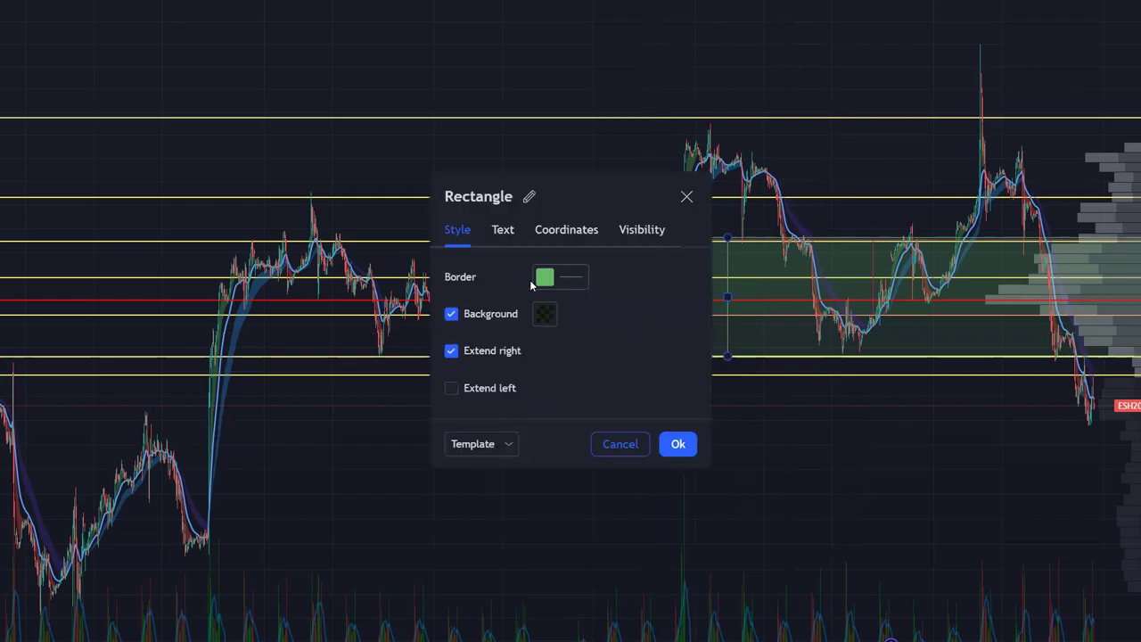
{"action": "left_click", "coordinate": [546, 278]}
{"action": "left_click_drag", "start_coordinate": [662, 506], "coordinate": [568, 508]}
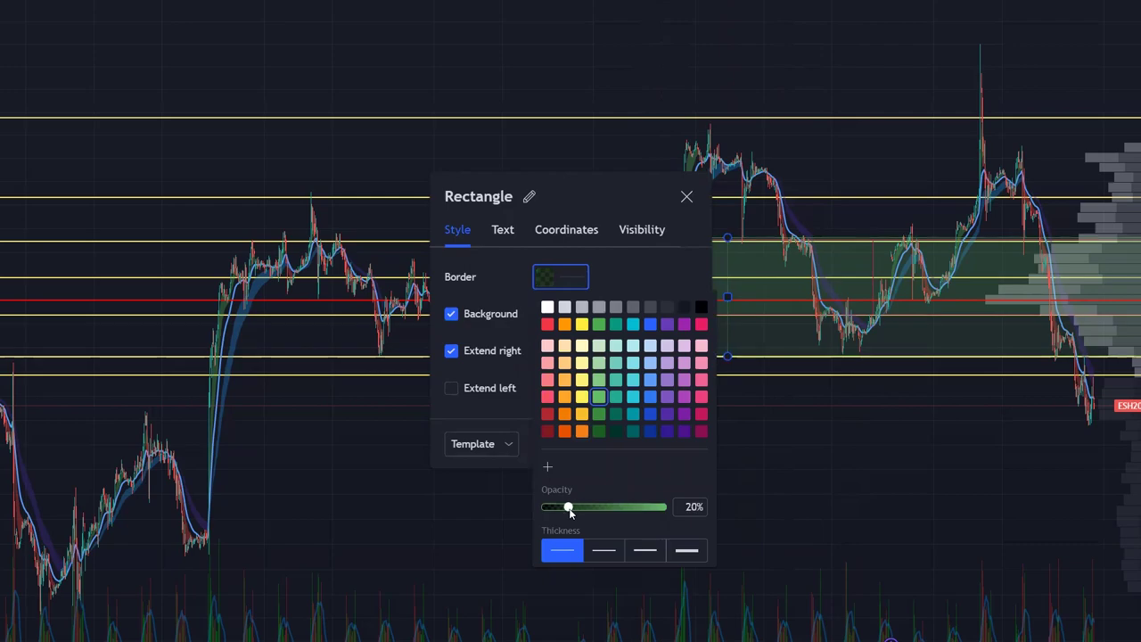
{"action": "left_click", "coordinate": [784, 490]}
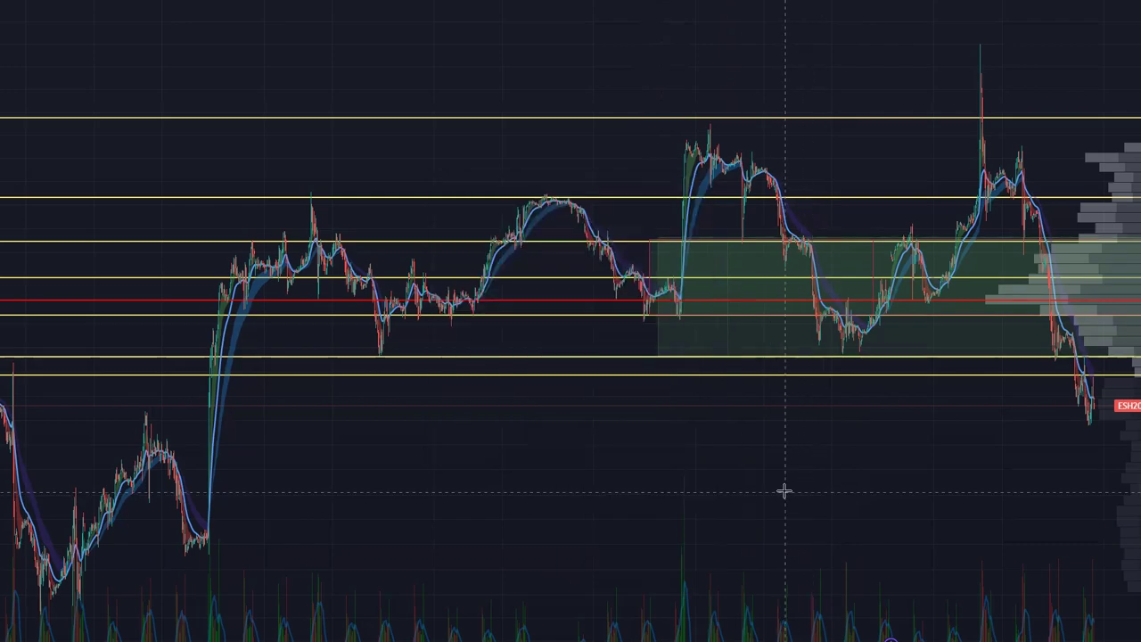
Change the upper rectangle zone's background fill from green to dark red
{"action": "left_click", "coordinate": [649, 265]}
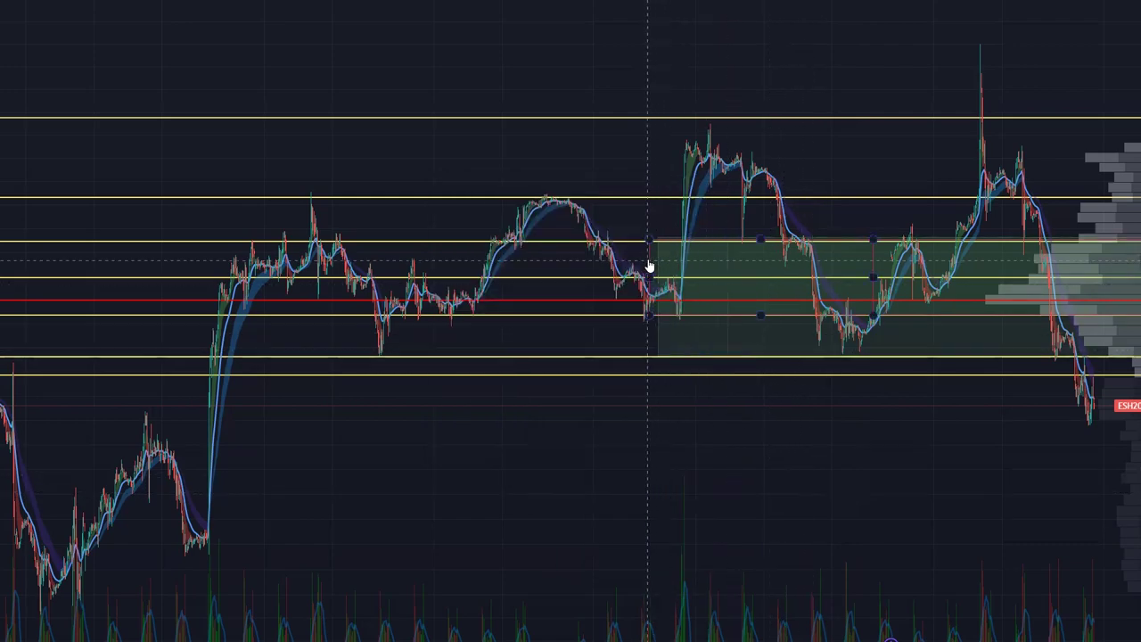
{"action": "double_click", "coordinate": [650, 264]}
{"action": "left_click", "coordinate": [543, 315]}
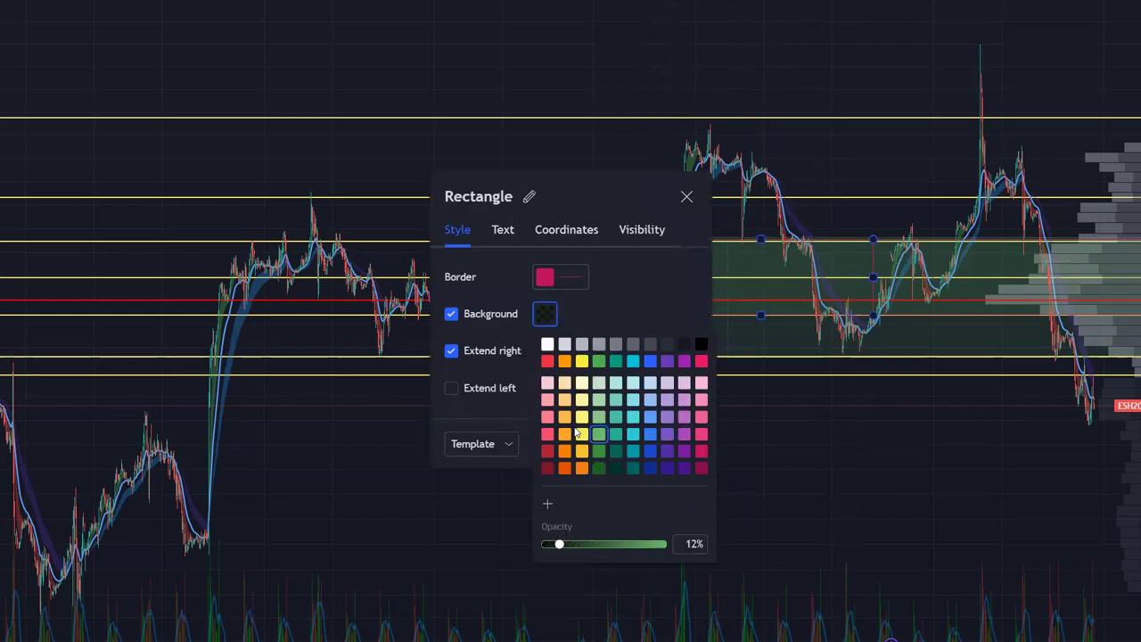
{"action": "left_click", "coordinate": [549, 451]}
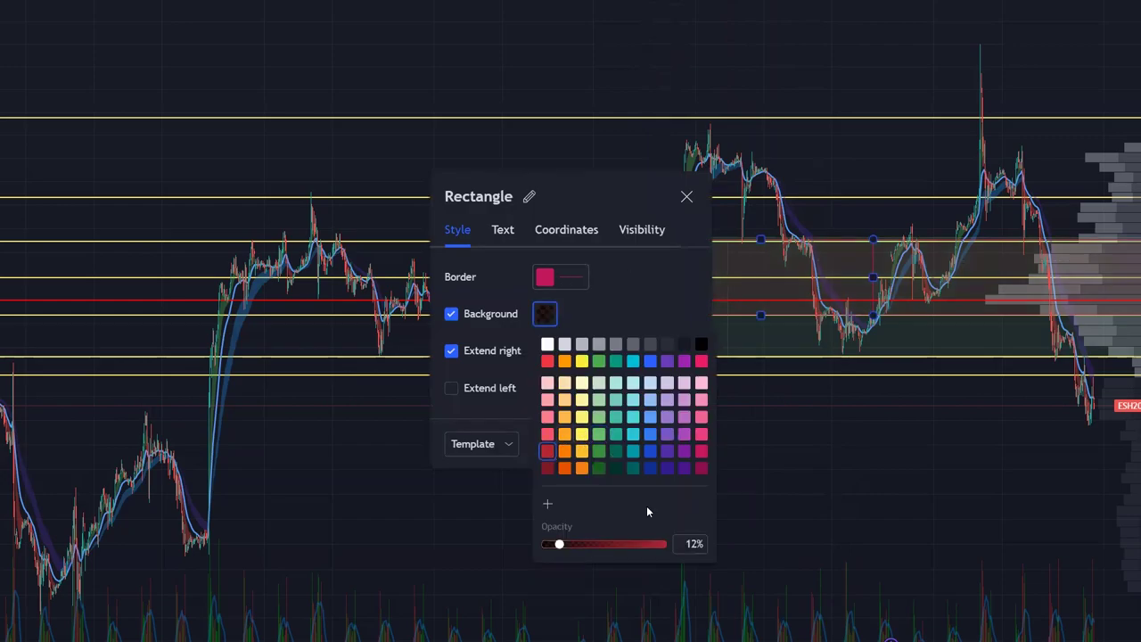
{"action": "left_click", "coordinate": [793, 454]}
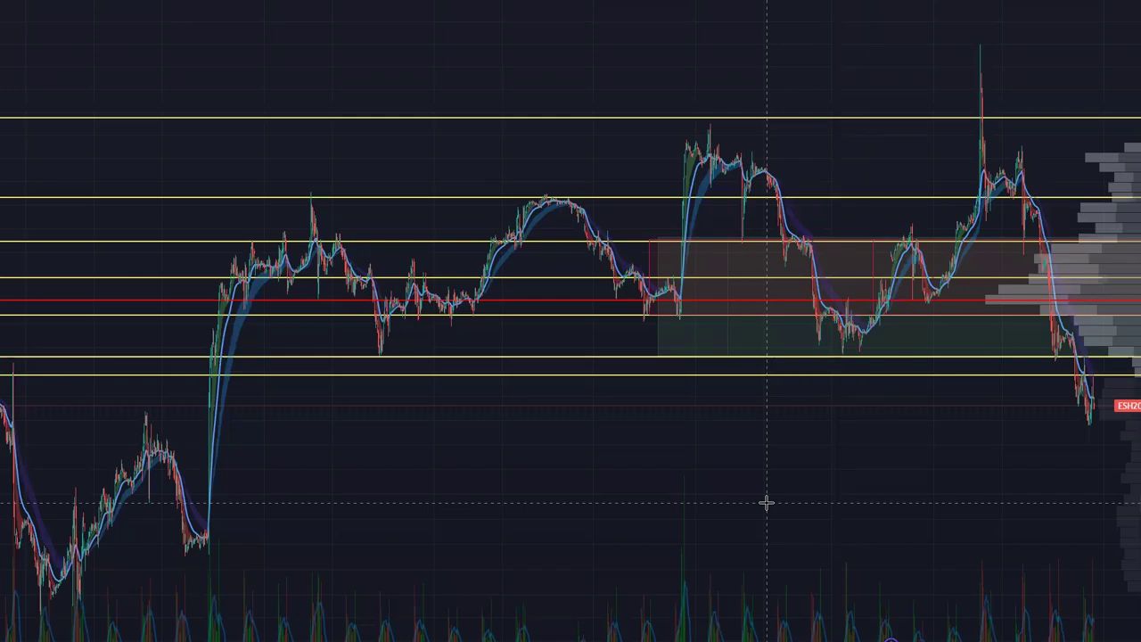
Sketch a yellow arc and arrow at the recent selloff, a triangle above, an X below
{"action": "left_click", "coordinate": [804, 306]}
{"action": "left_click", "coordinate": [721, 539]}
{"action": "mouse_move", "coordinate": [1056, 246]}
{"action": "left_mouse_down"}
{"action": "mouse_move", "coordinate": [1032, 335]}
{"action": "mouse_move", "coordinate": [1057, 351]}
{"action": "left_mouse_up"}
{"action": "left_click_drag", "start_coordinate": [988, 235], "coordinate": [1007, 262]}
{"action": "left_click_drag", "start_coordinate": [1005, 248], "coordinate": [1008, 262]}
{"action": "left_click_drag", "start_coordinate": [913, 87], "coordinate": [911, 73]}
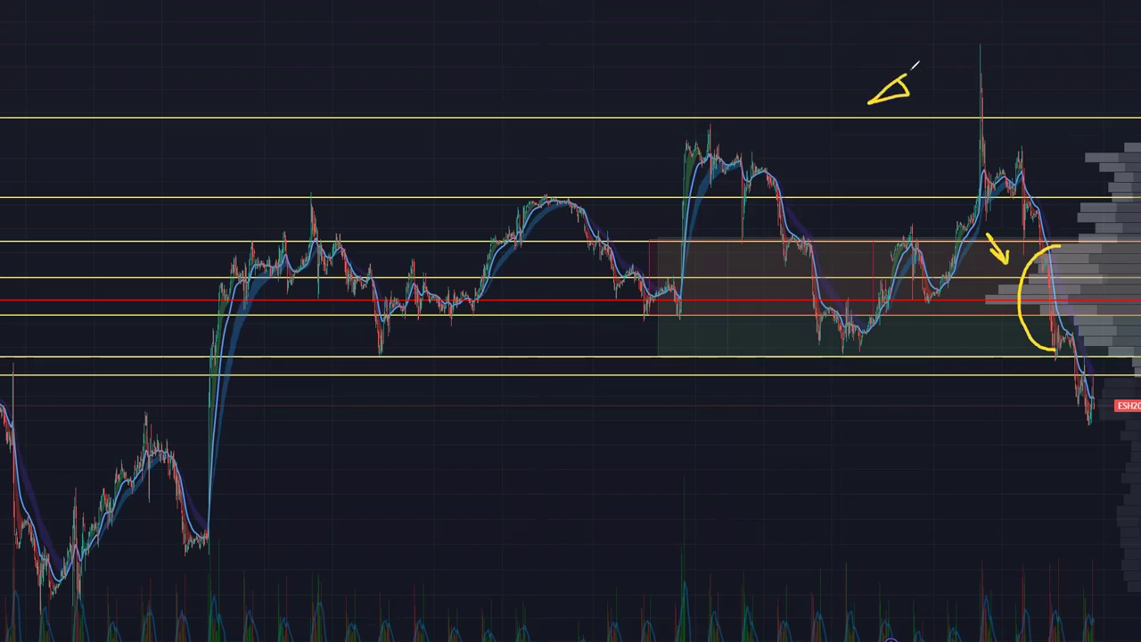
{"action": "mouse_move", "coordinate": [927, 411]}
{"action": "left_mouse_down"}
{"action": "mouse_move", "coordinate": [952, 443]}
{"action": "mouse_move", "coordinate": [930, 446]}
{"action": "left_mouse_up"}
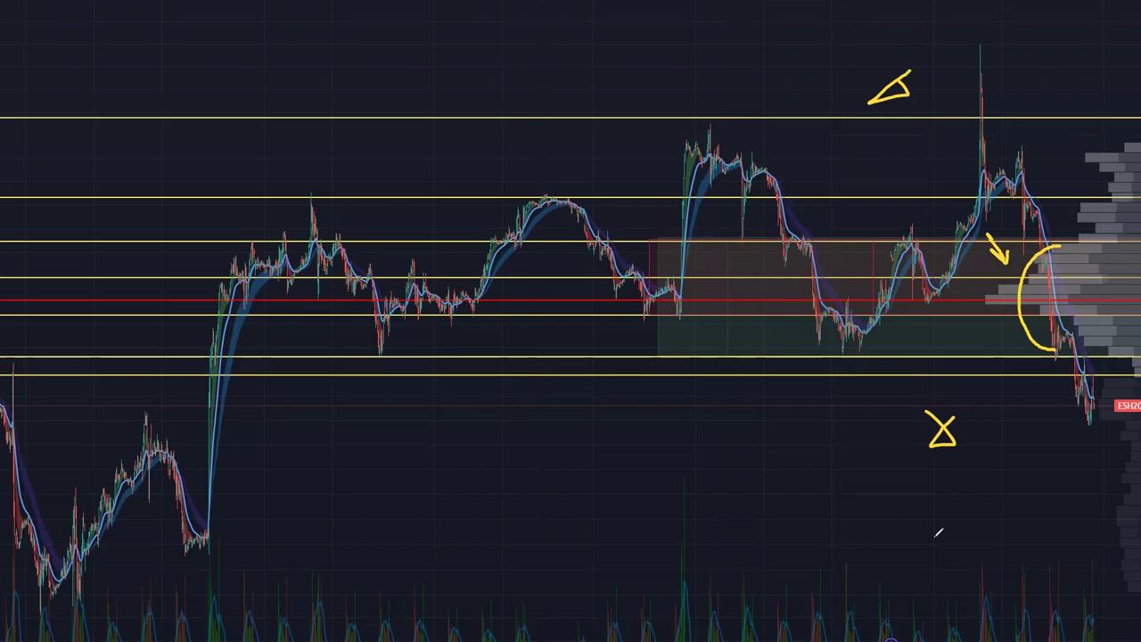